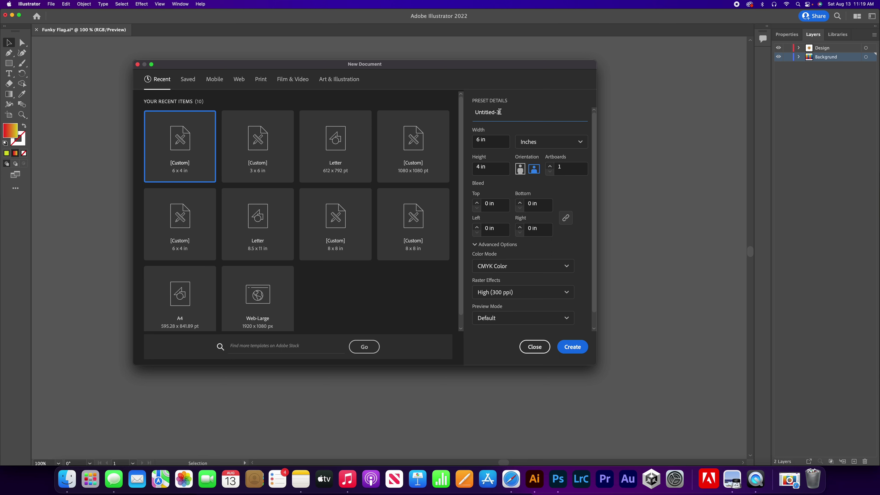
Name the new 6 × 4 in CMYK document "Flag" and create it
text(Flag)
click(478, 141)
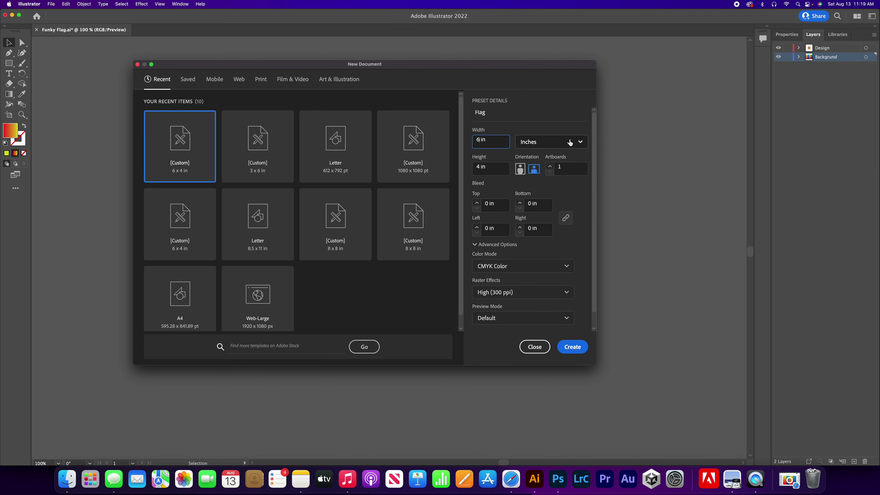
click(572, 346)
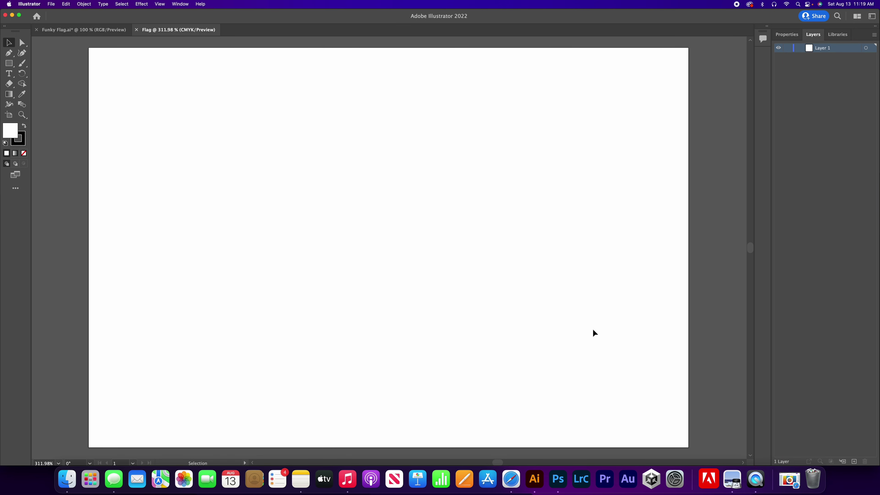
Examine the reference image Final Flag.png in Preview, then switch back to the blank Flag document in Illustrator
click(789, 479)
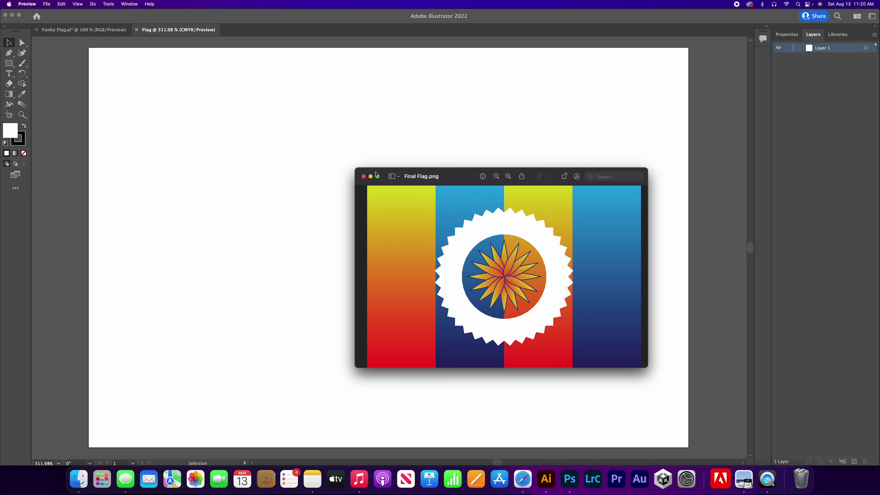
click(363, 176)
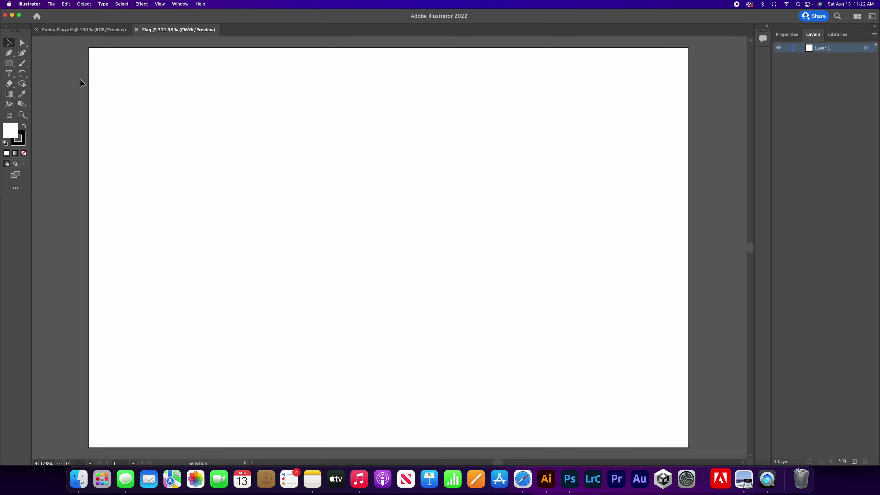
key(ctrl+Up)
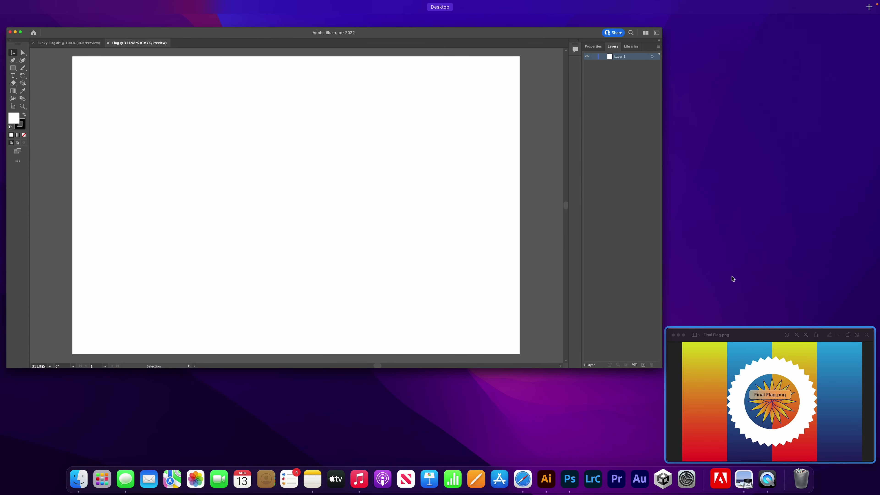
click(92, 57)
Create a 1.5 × 4 in rectangle and place it flush against the artboard's left edge, filling the full height
click(10, 64)
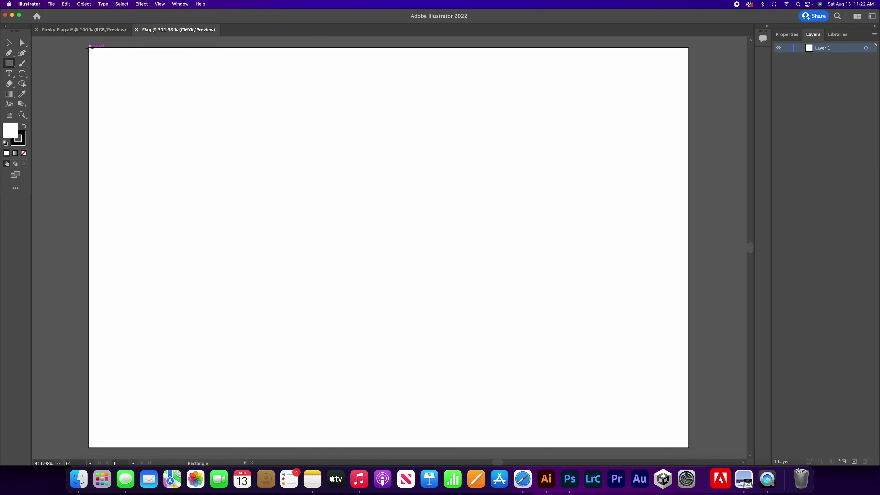
click(125, 92)
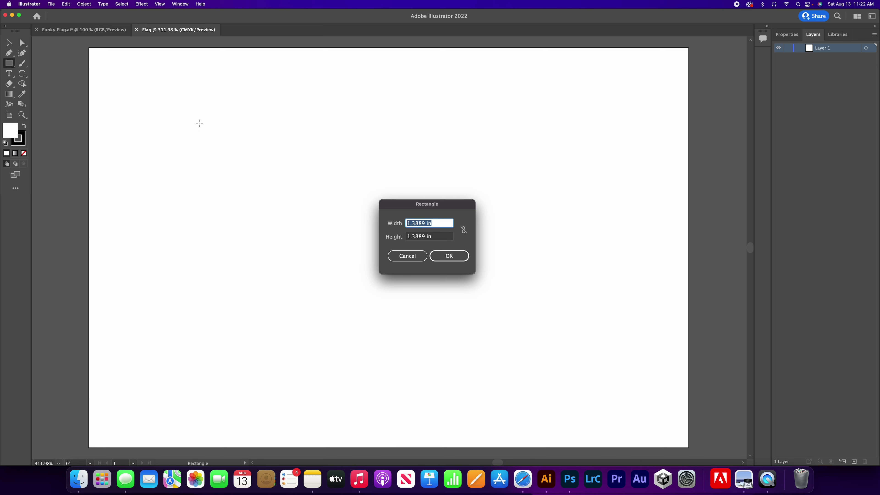
text(1.5)
key(Tab)
text(4)
key(Return)
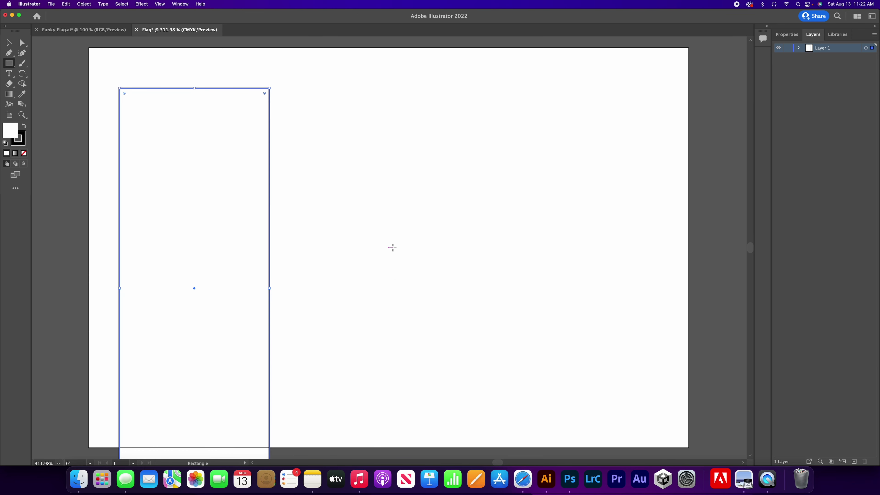
click(8, 43)
drag(269, 171, 241, 133)
Remove the stroke from the rectangle by setting it to none
click(793, 35)
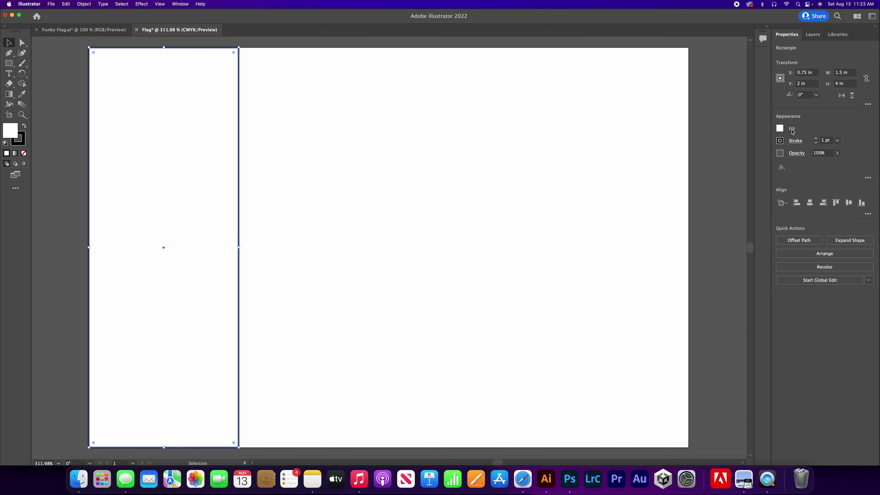
click(779, 141)
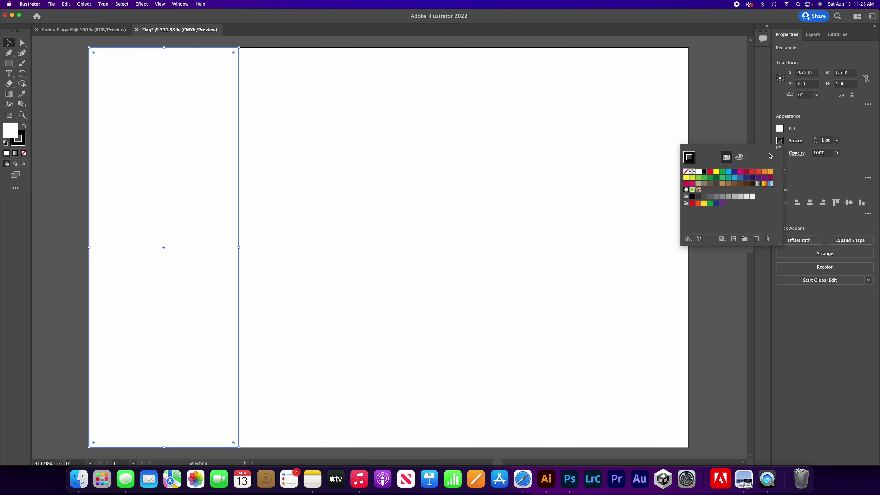
click(686, 172)
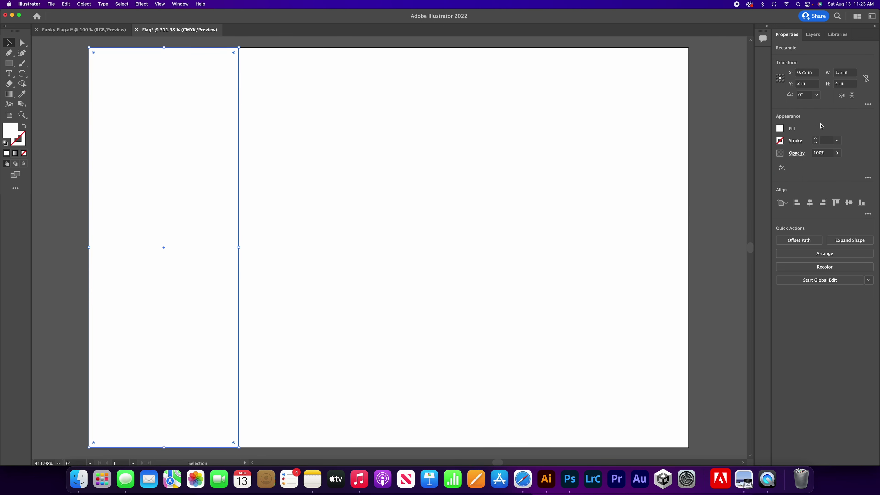
Fill the rectangle with a linear gradient whose start stop is red and end stop is yellow
click(779, 128)
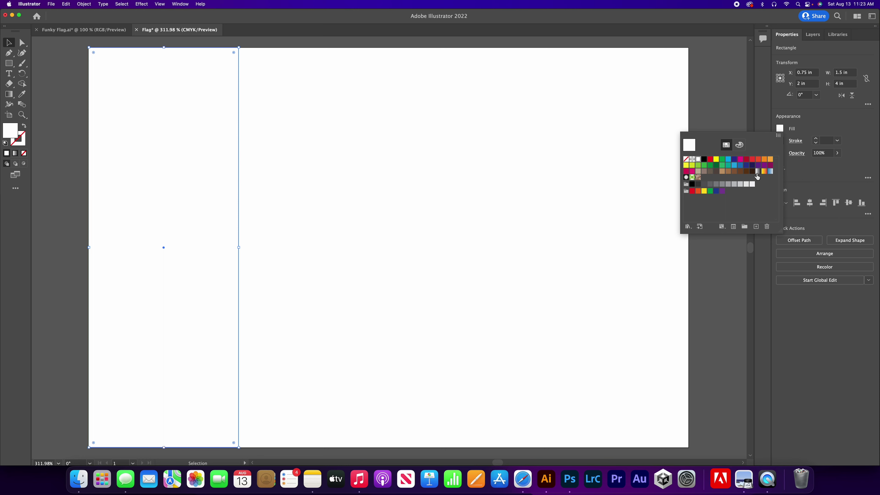
click(758, 174)
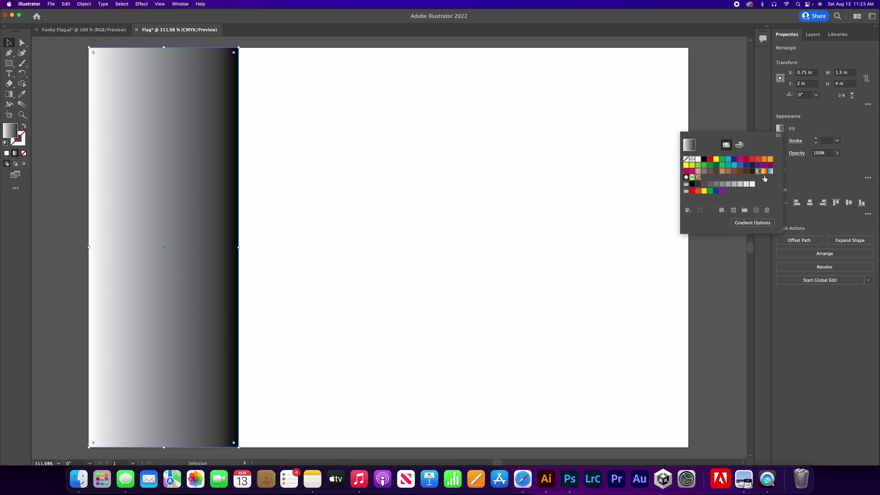
click(748, 222)
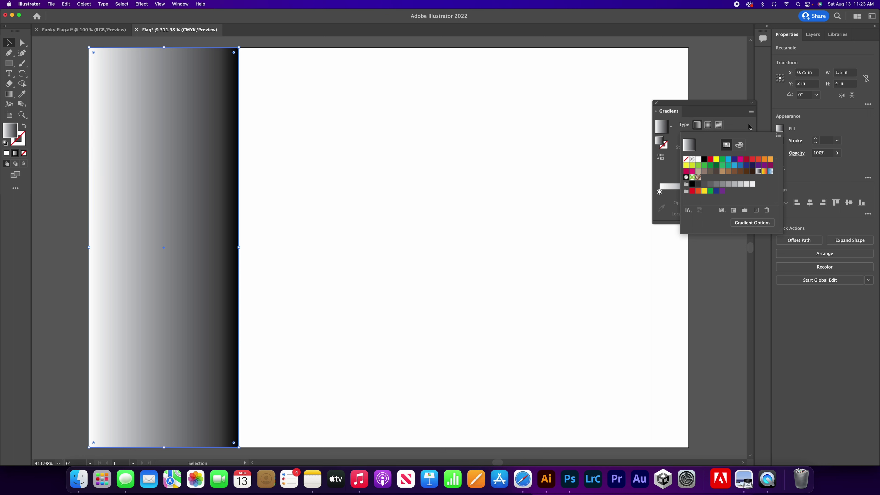
double_click(659, 192)
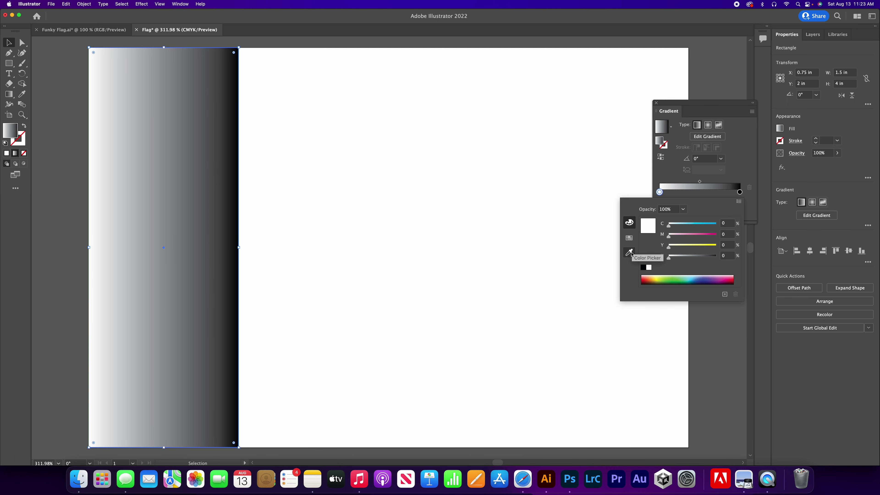
click(629, 238)
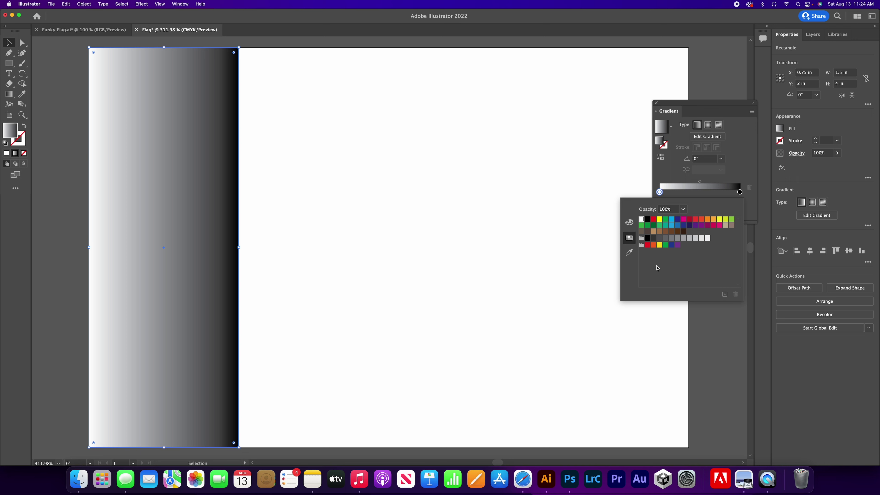
click(646, 245)
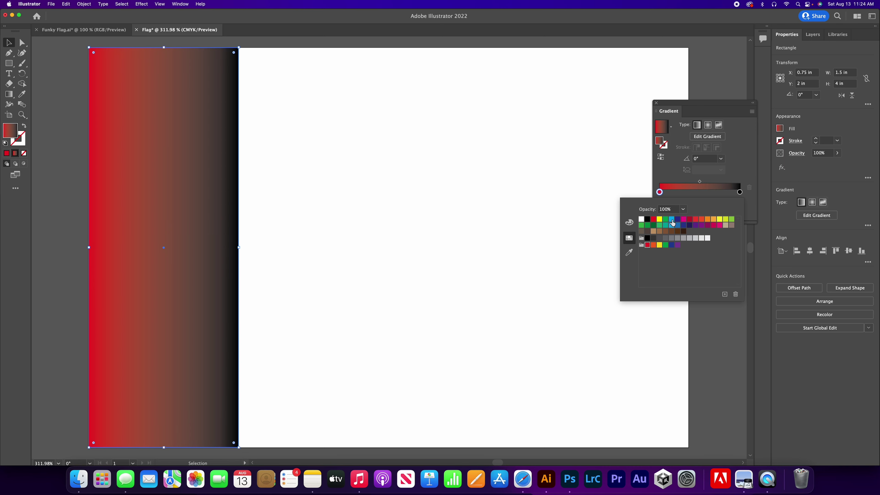
double_click(740, 192)
click(660, 219)
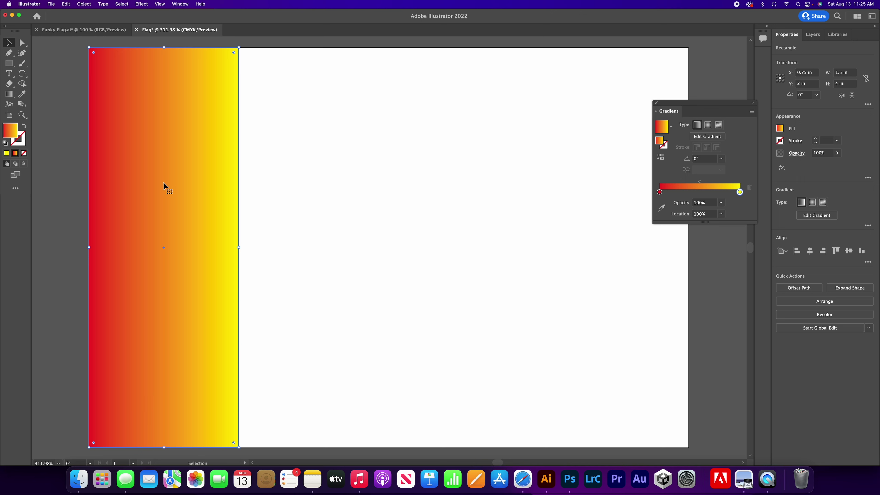
Set the gradient angle to 90°, then deselect the stripe and close the gradient settings
click(720, 158)
click(730, 205)
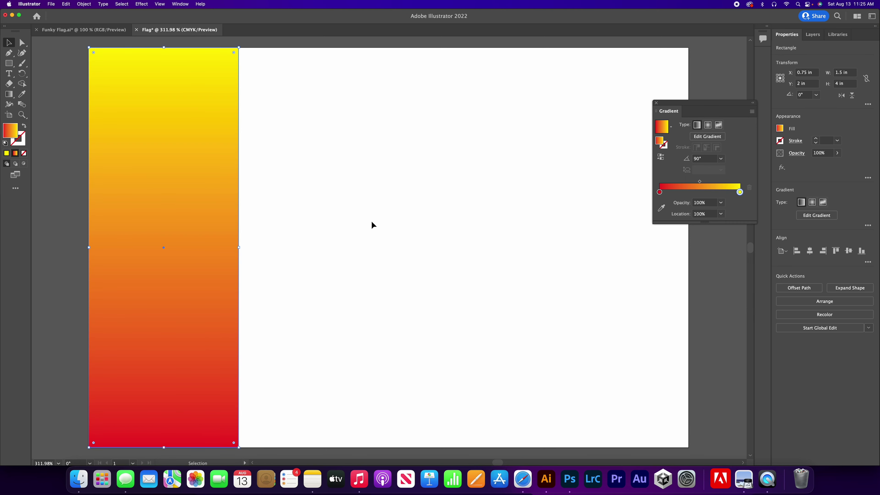
click(740, 68)
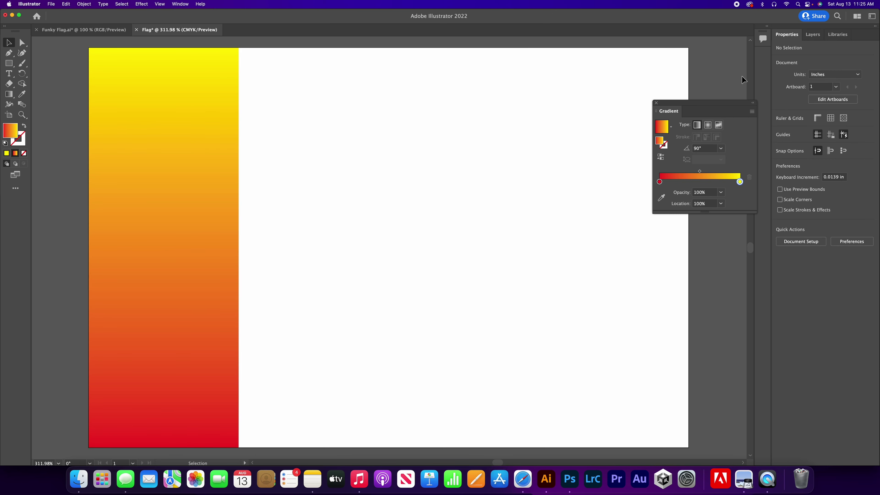
click(656, 103)
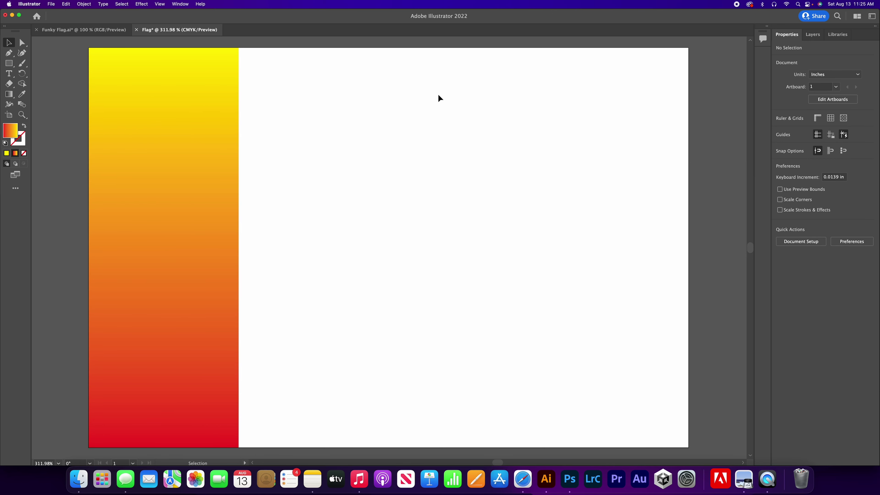
Create a second 1.5 × 4 in rectangle and snap it directly beside the first stripe, aligned with the artboard's top
key(m)
click(275, 146)
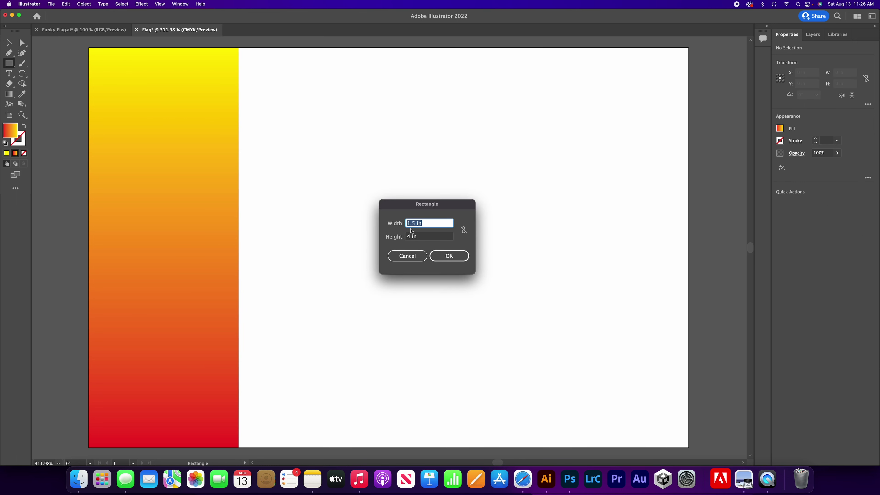
click(456, 259)
click(9, 44)
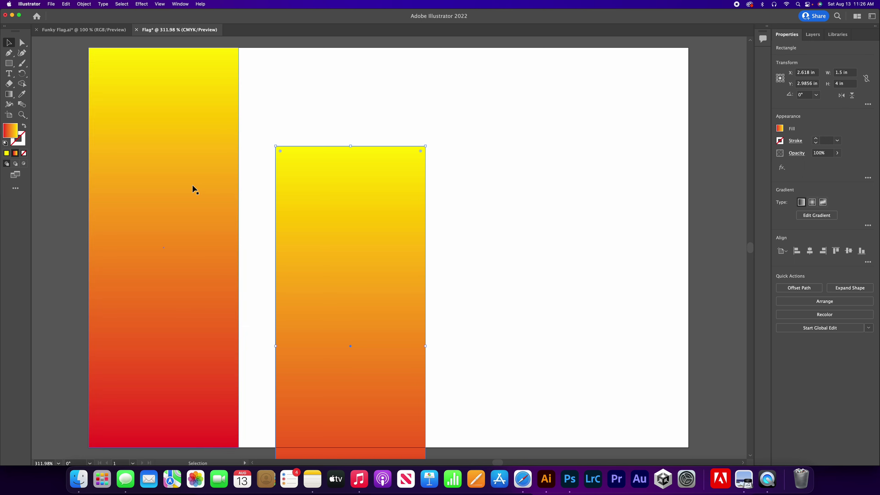
drag(368, 277, 338, 197)
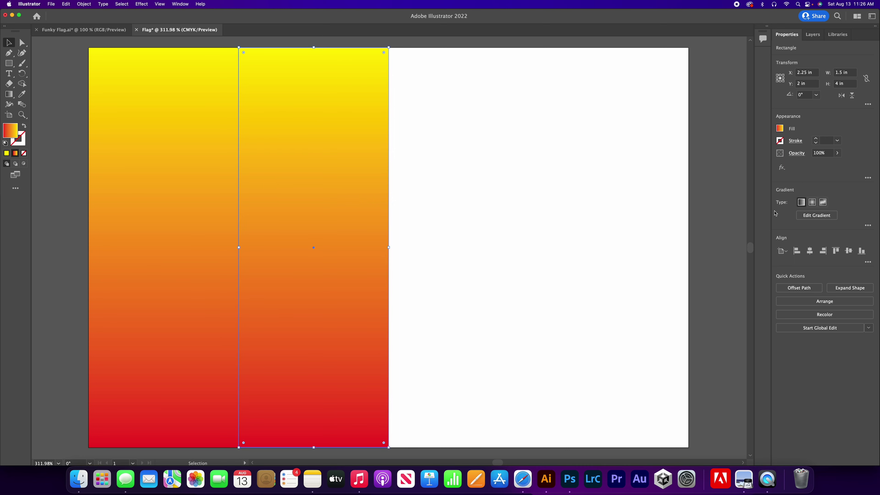
Change the red gradient stop of the second stripe to dark navy blue
click(779, 129)
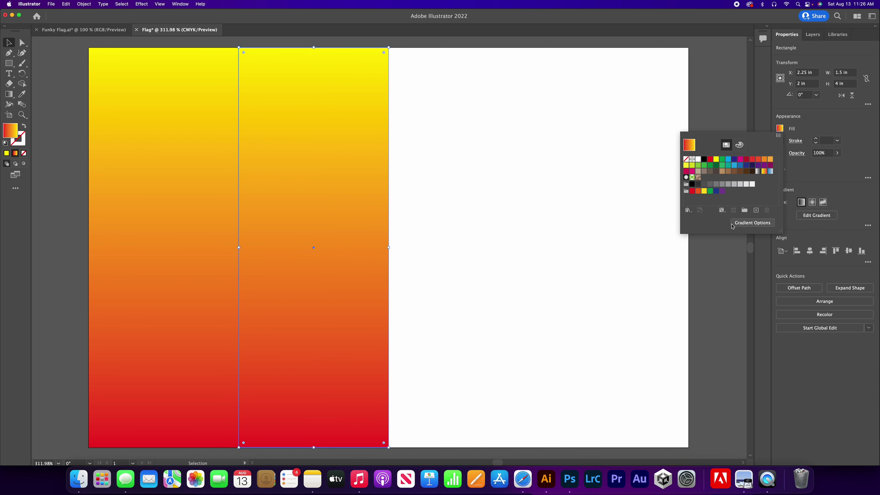
click(753, 223)
click(676, 114)
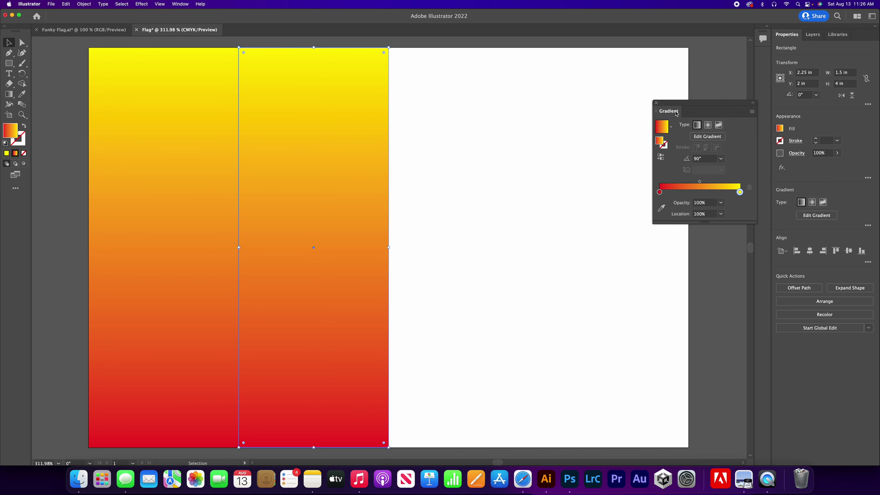
double_click(659, 192)
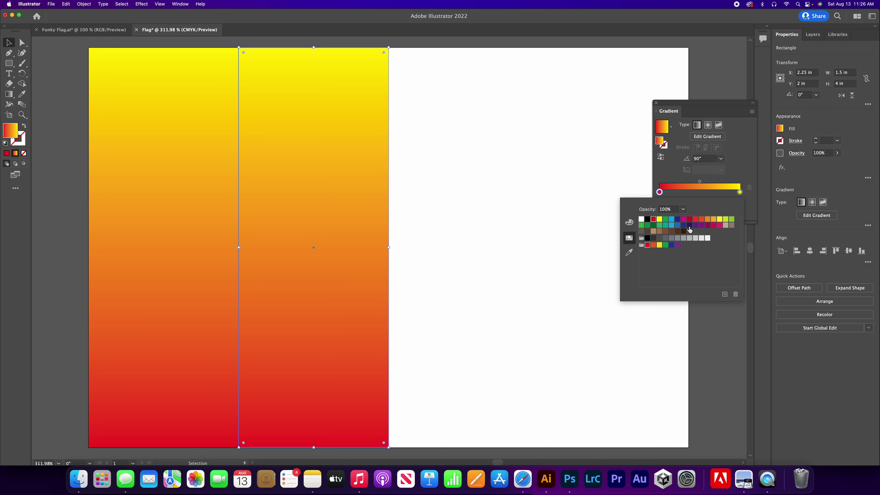
click(688, 227)
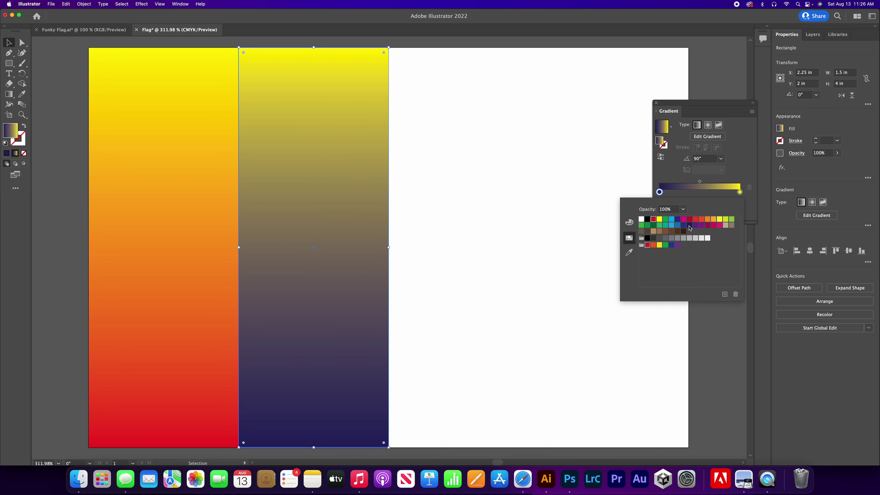
click(747, 163)
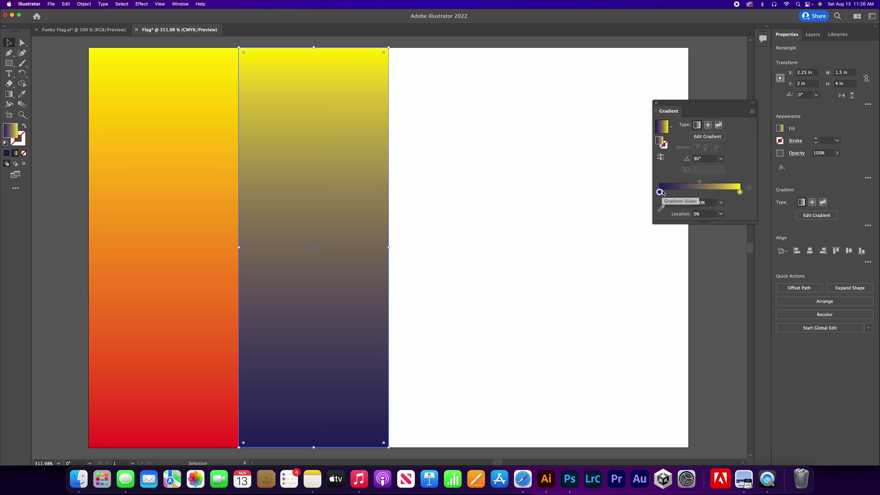
Change the second stripe's yellow gradient stop to light blue, close the gradient settings and deselect the stripe
double_click(739, 191)
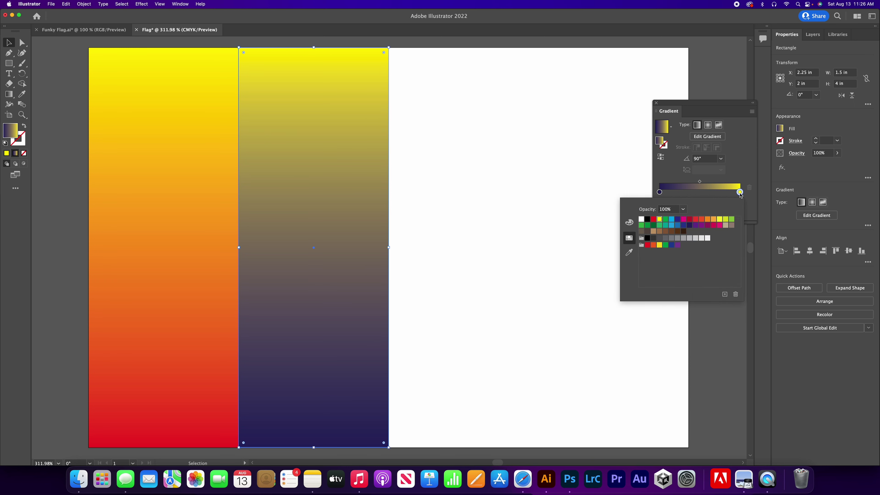
click(671, 225)
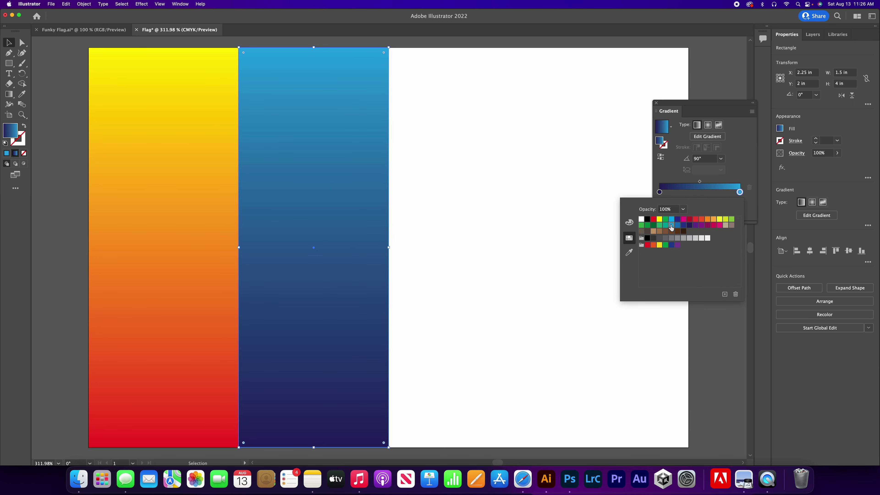
click(740, 143)
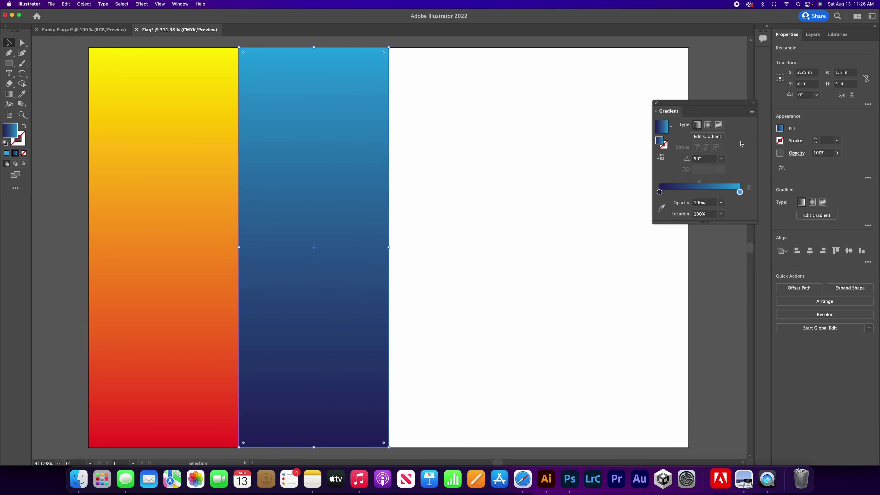
click(656, 103)
click(664, 109)
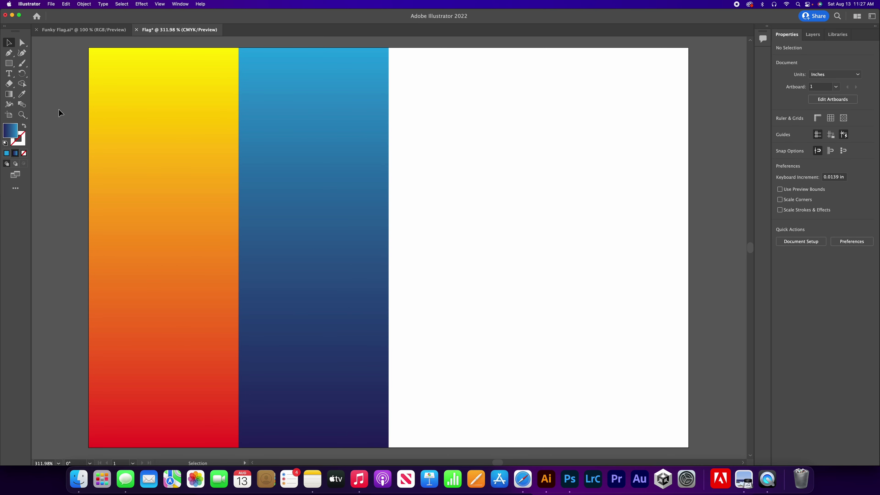
Duplicate both stripes together and place the copies side by side over the artboard's empty right half
drag(176, 128, 463, 215)
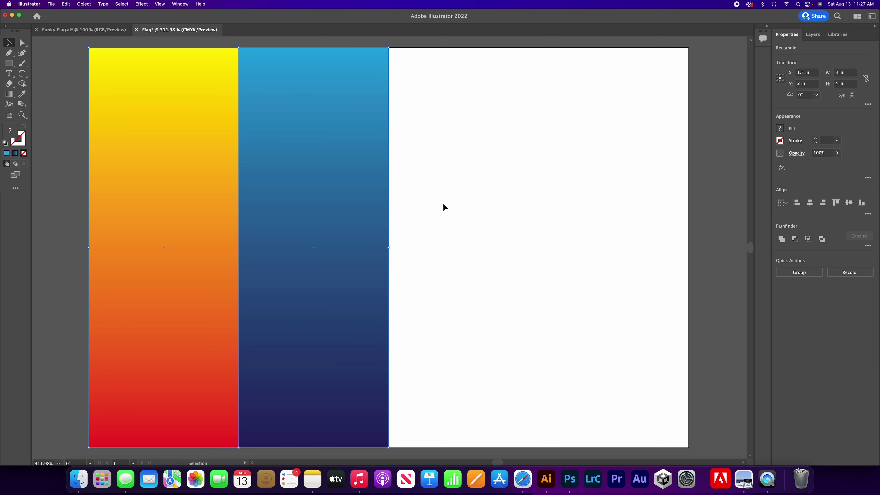
drag(177, 184, 475, 181)
click(726, 148)
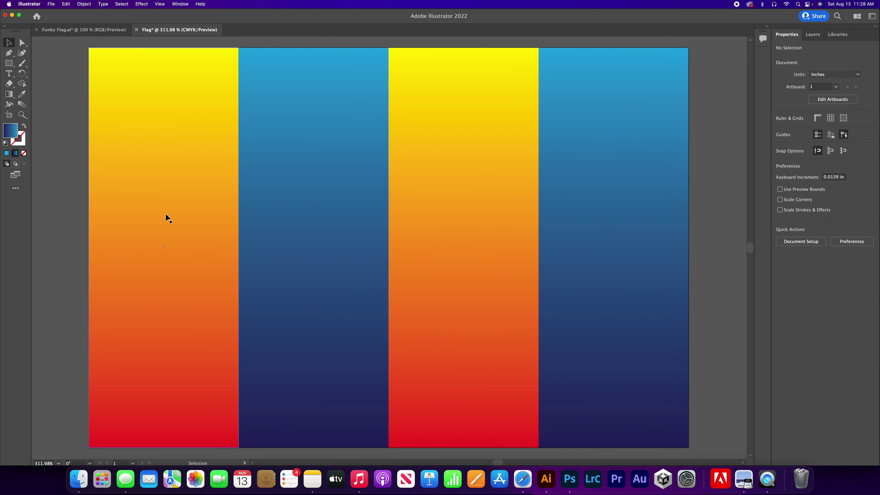
Rename the layer holding the gradient stripes to Background and lock it
click(810, 38)
double_click(823, 48)
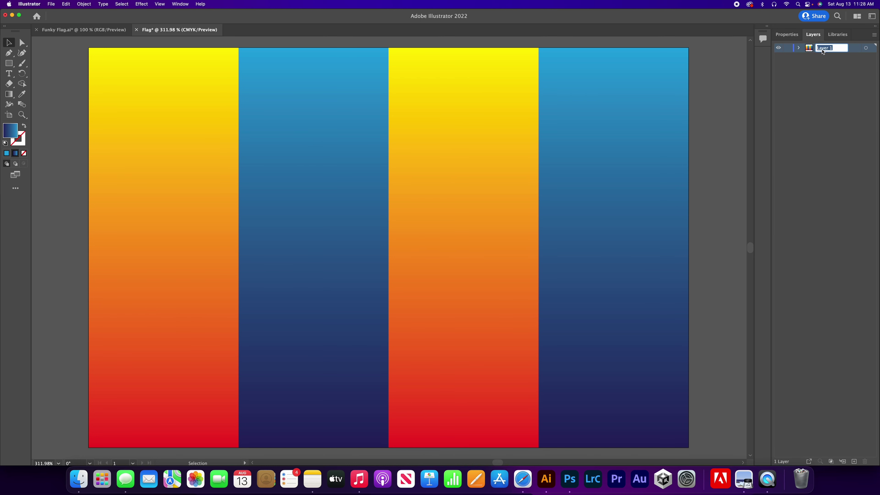
text(Background)
key(Return)
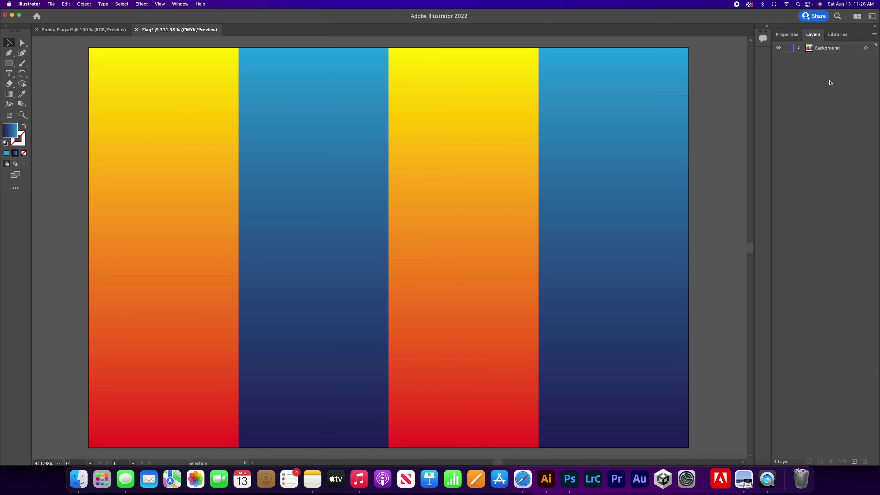
click(788, 49)
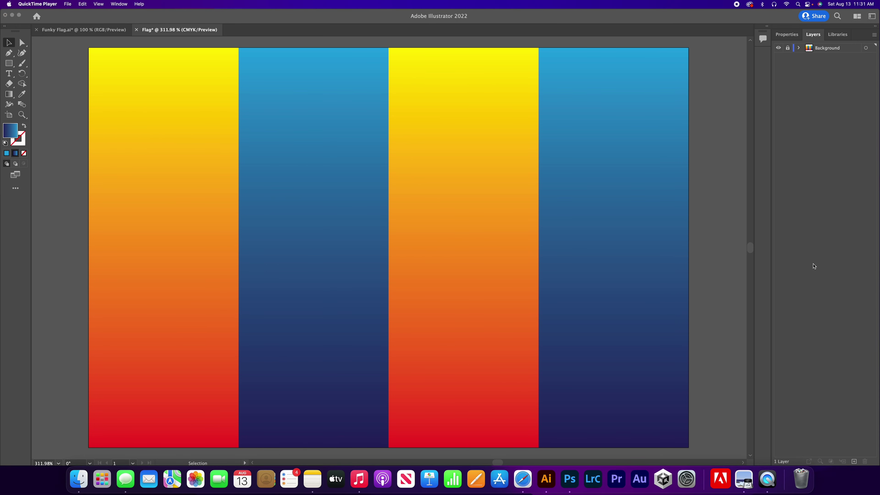
Add a new layer above Background, name it Design, and return to the document's properties
click(854, 461)
double_click(828, 48)
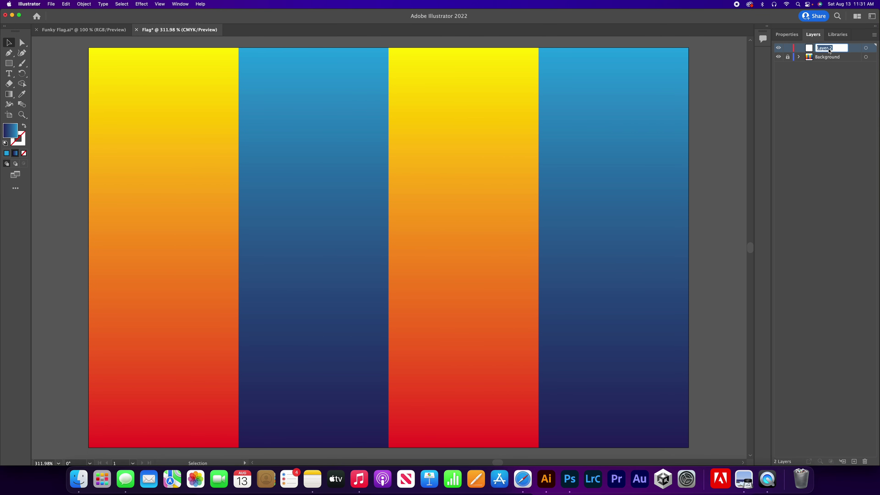
text(Desig)
key(Return)
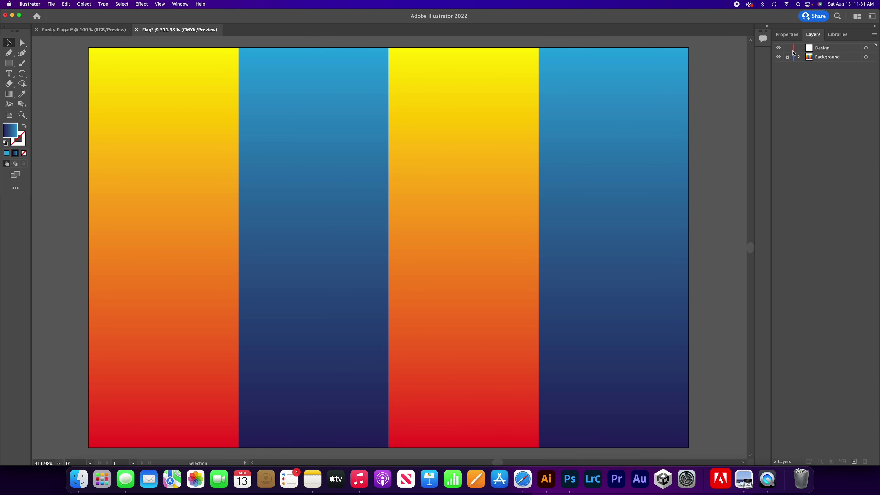
click(786, 35)
Create a 2 × 2 in square with the Rectangle tool on the Design layer
key(ctrl+Up)
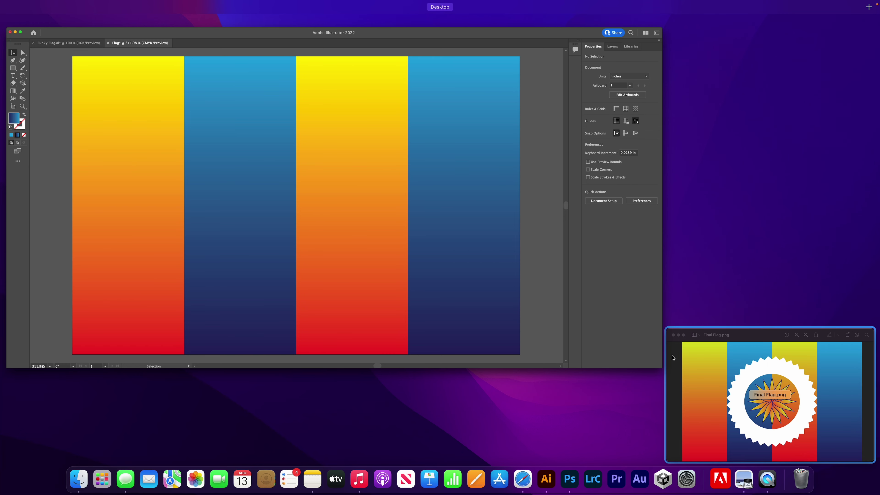
click(608, 344)
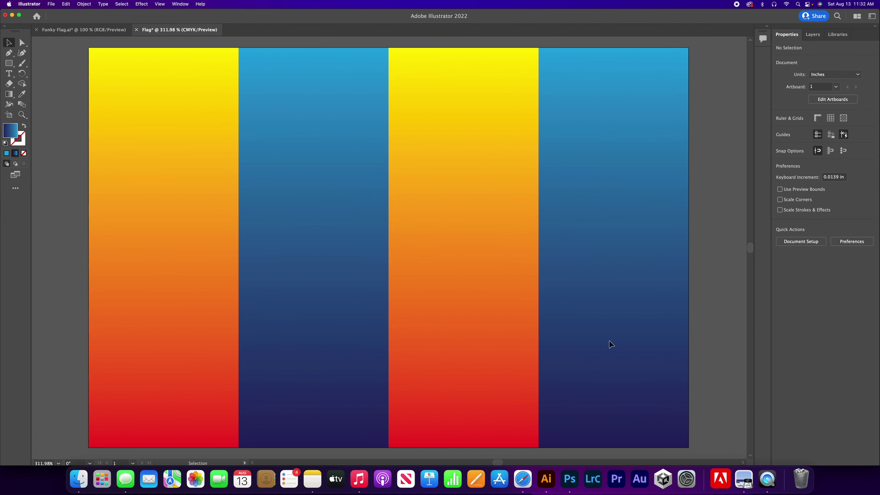
click(9, 63)
click(333, 179)
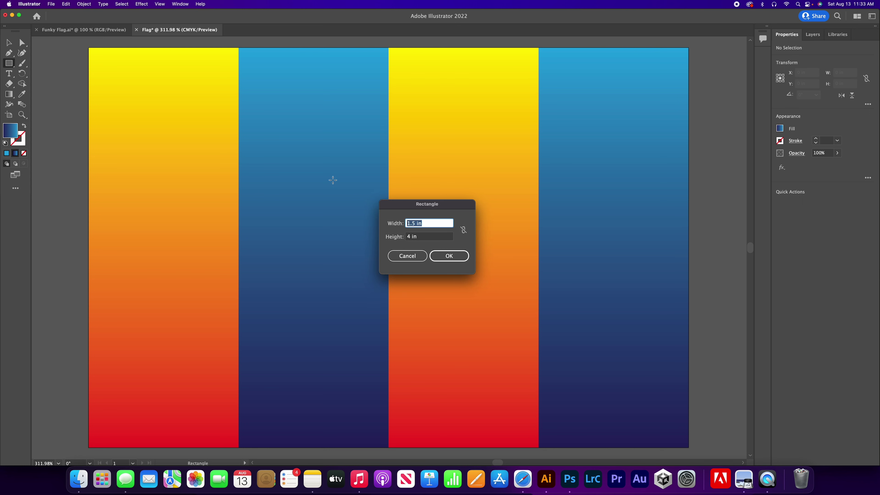
text(2)
key(Tab)
text(2)
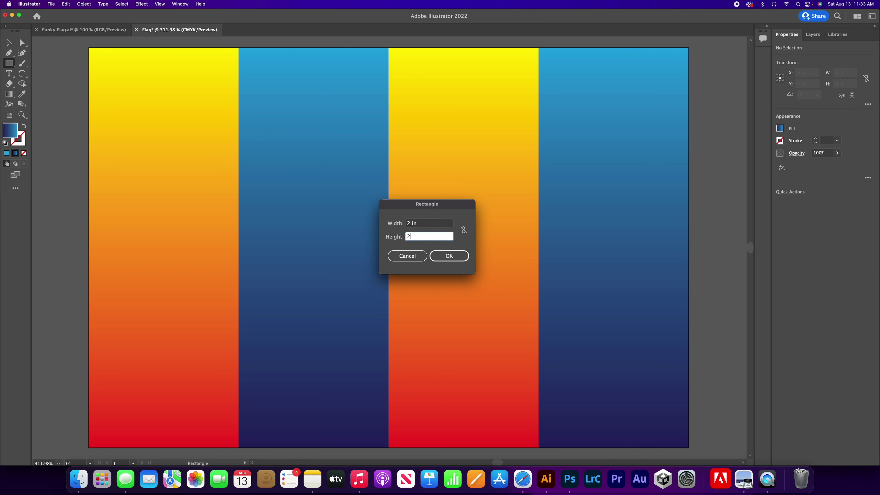
key(Return)
Move the square toward the middle of the flag and align it to the artboard's horizontal and vertical centre
click(10, 44)
drag(448, 294, 427, 302)
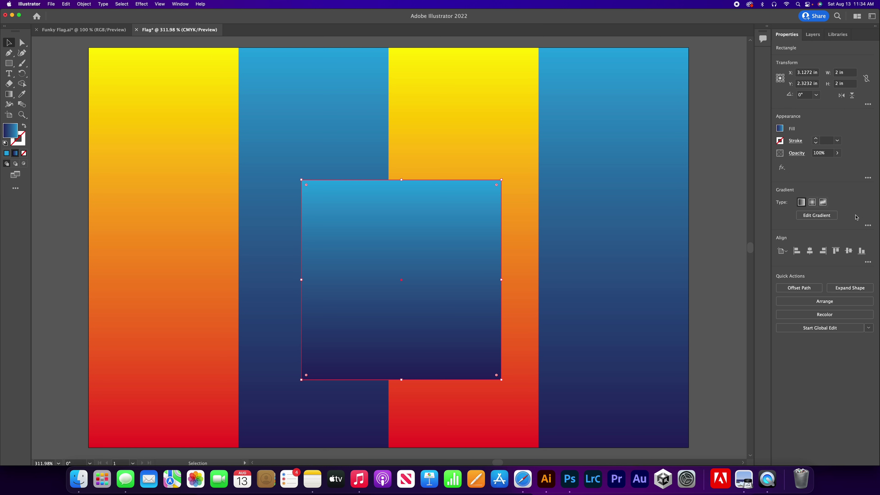
click(809, 251)
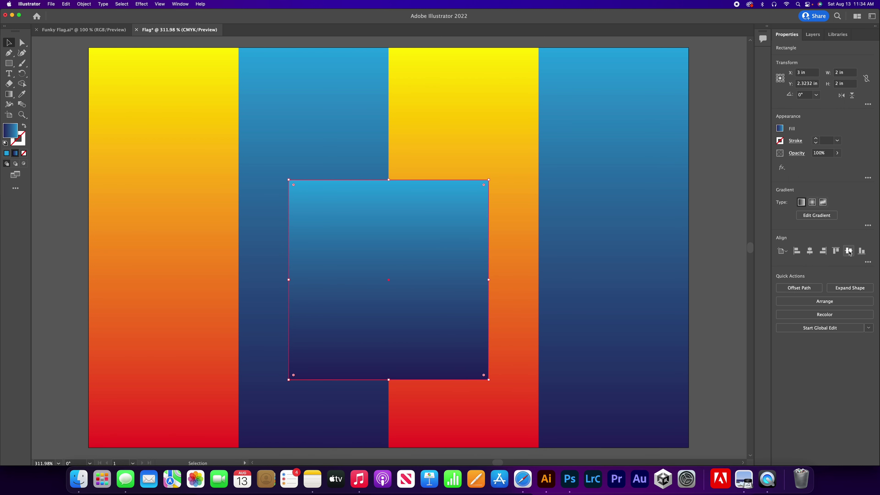
click(848, 251)
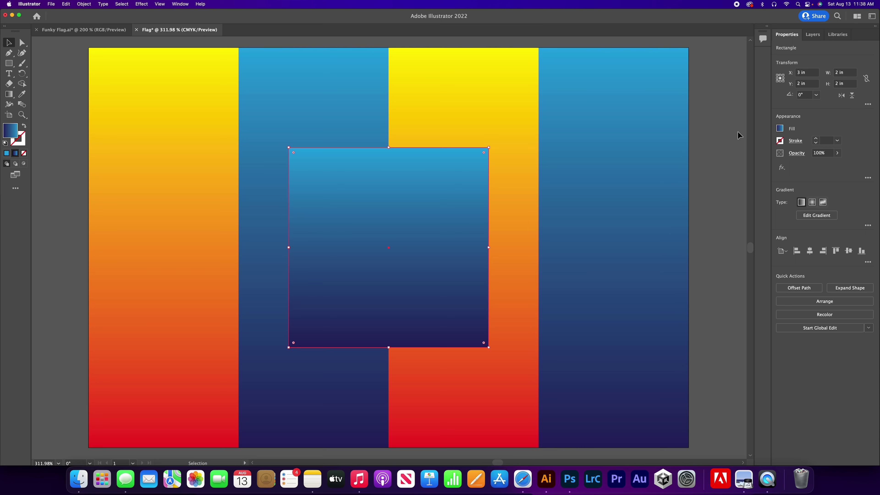
Set the centred square's fill to none and give it a white 1 pt stroke
click(781, 130)
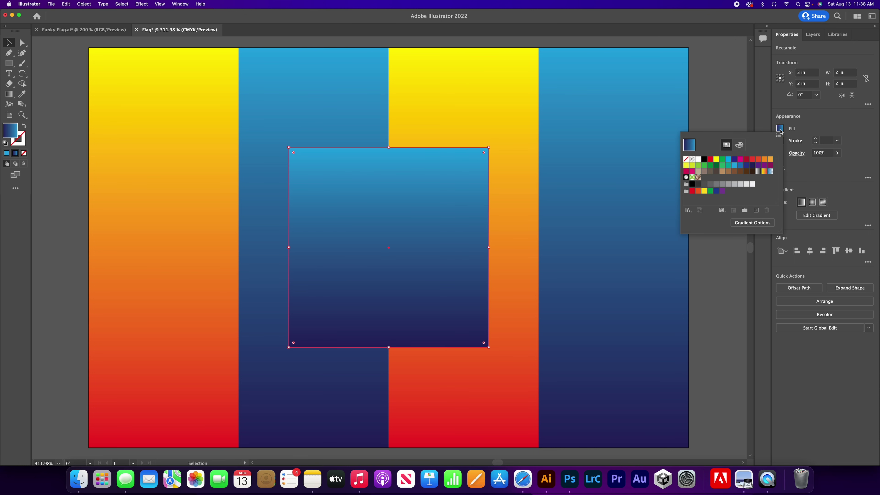
click(686, 159)
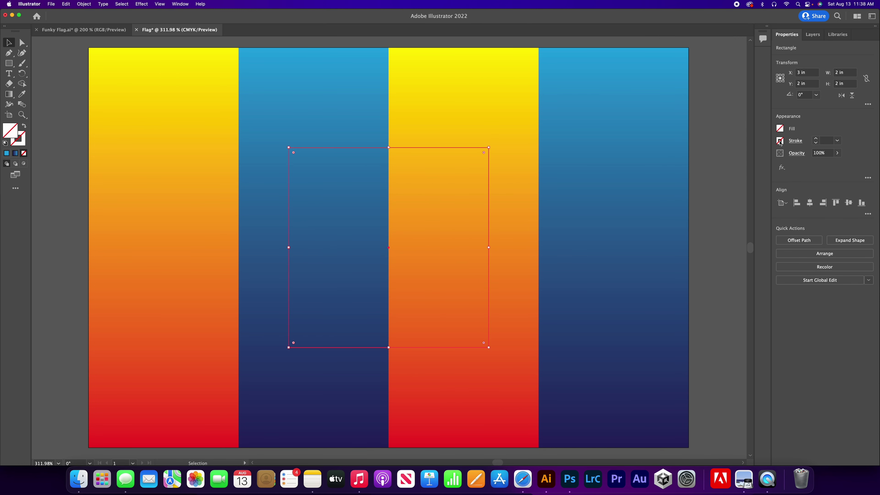
click(780, 141)
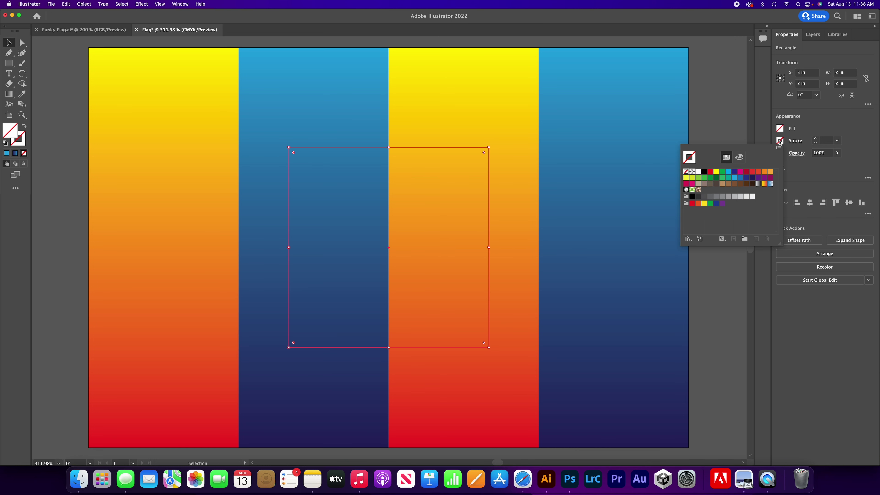
click(698, 172)
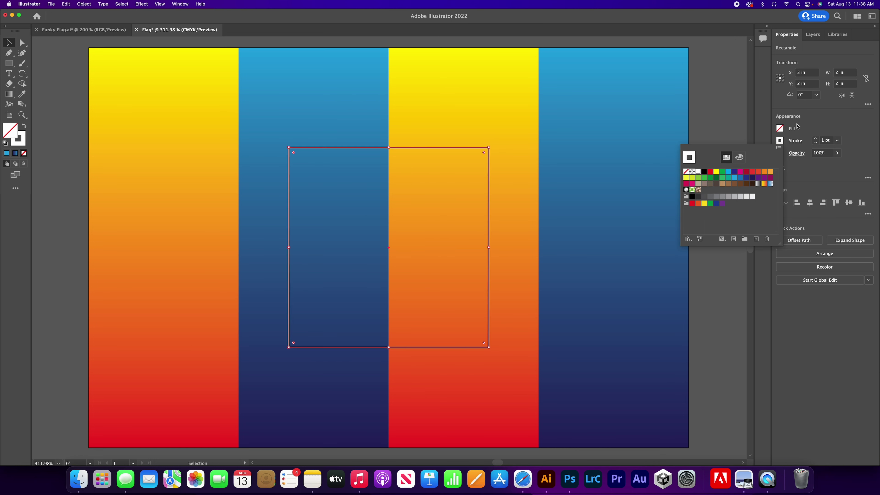
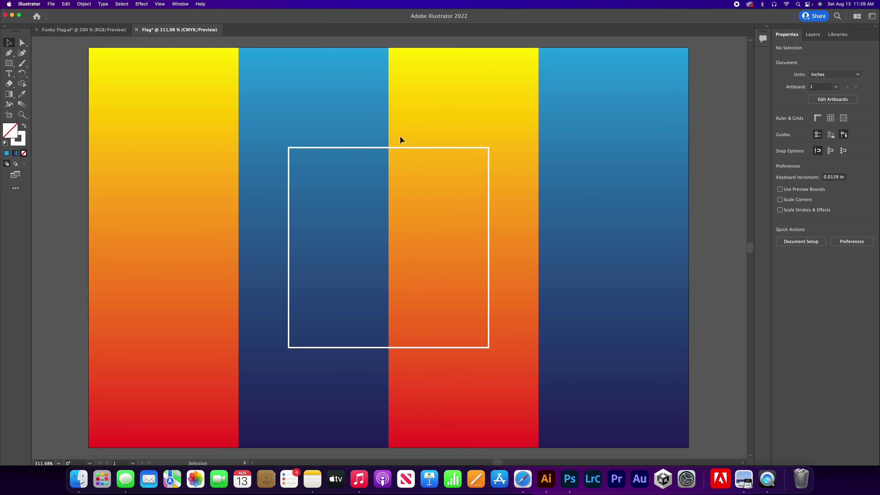
Duplicate the white outlined square in place and set the copy's rotation to 10°
click(361, 148)
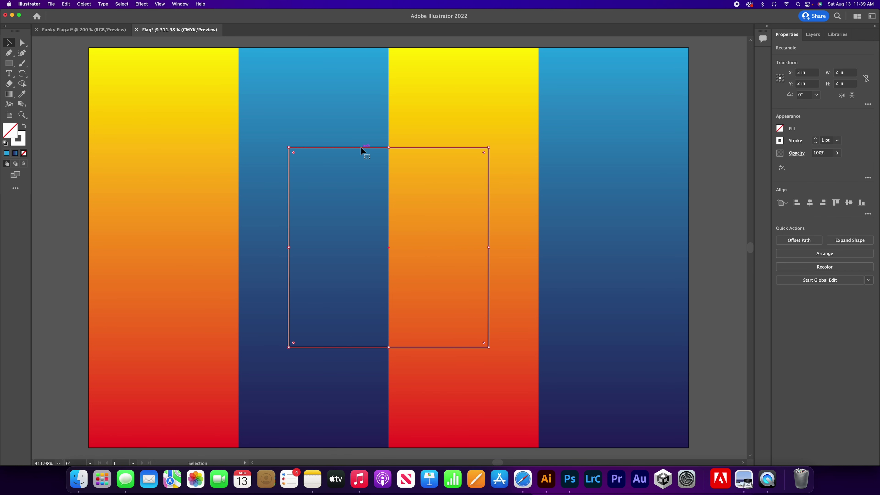
drag(360, 148, 371, 147)
click(800, 95)
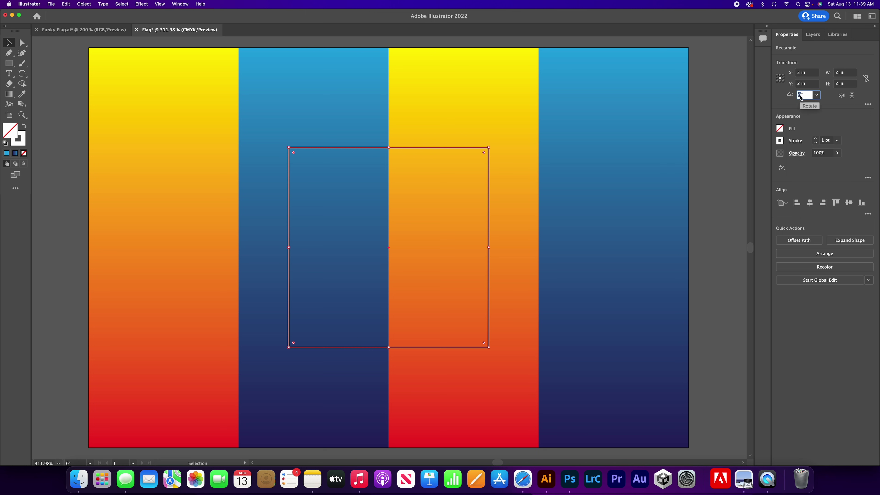
text(10)
key(Return)
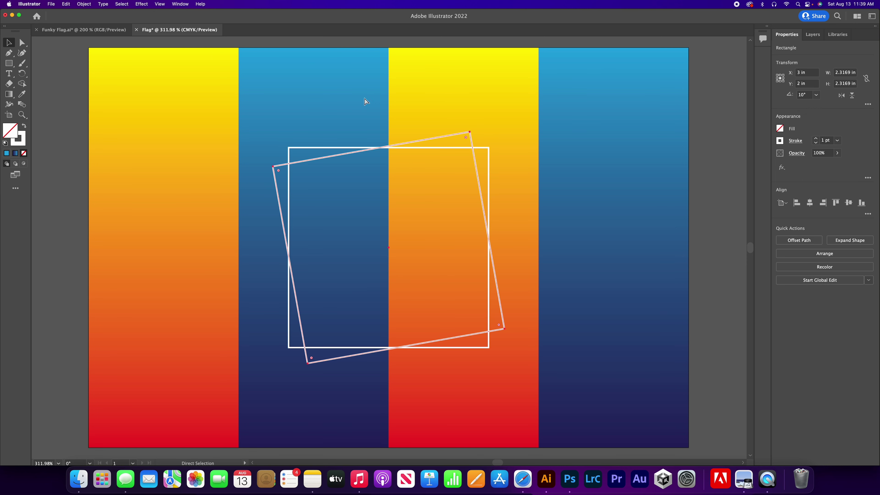
Duplicate the 10° square almost in place and set the new copy's rotation to 20°
drag(375, 147, 377, 147)
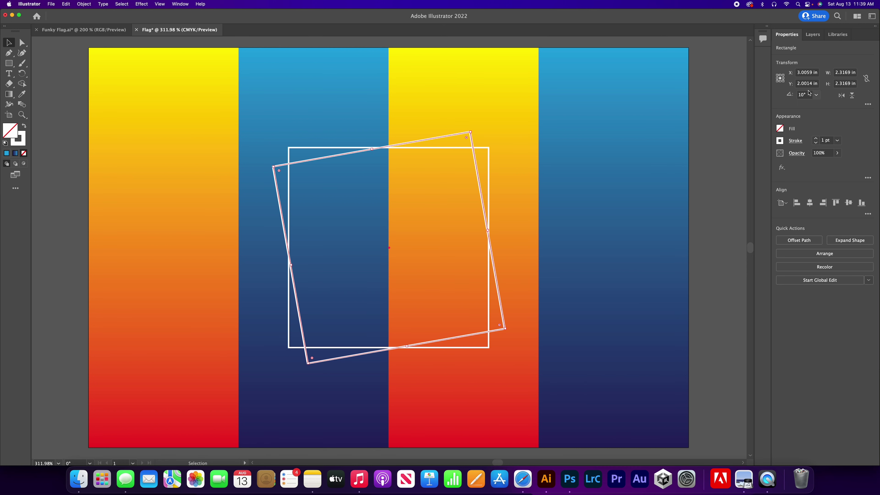
click(803, 95)
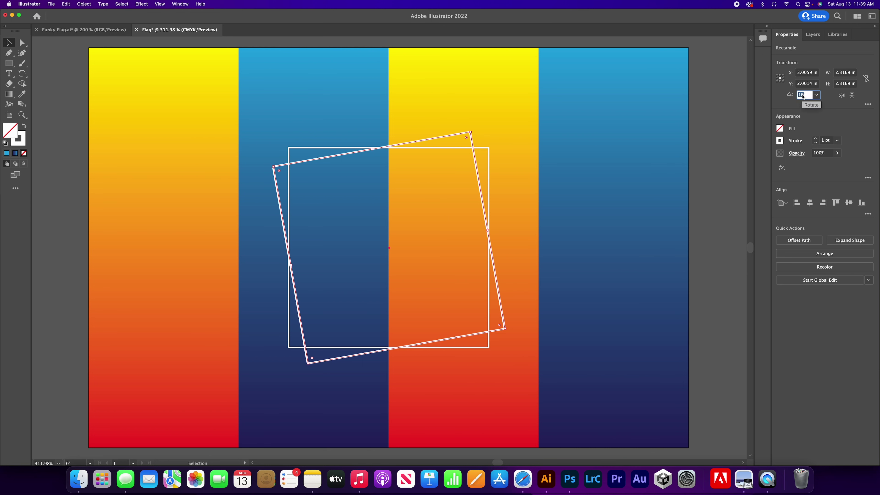
text(20)
key(Return)
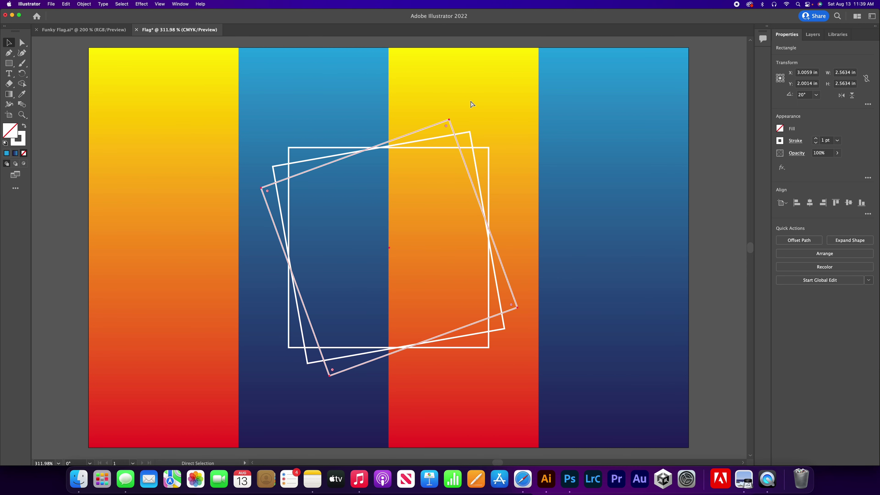
Add two more copies of the outlined square on the same centre, rotated 30° and 40°
click(802, 96)
text(30)
key(Return)
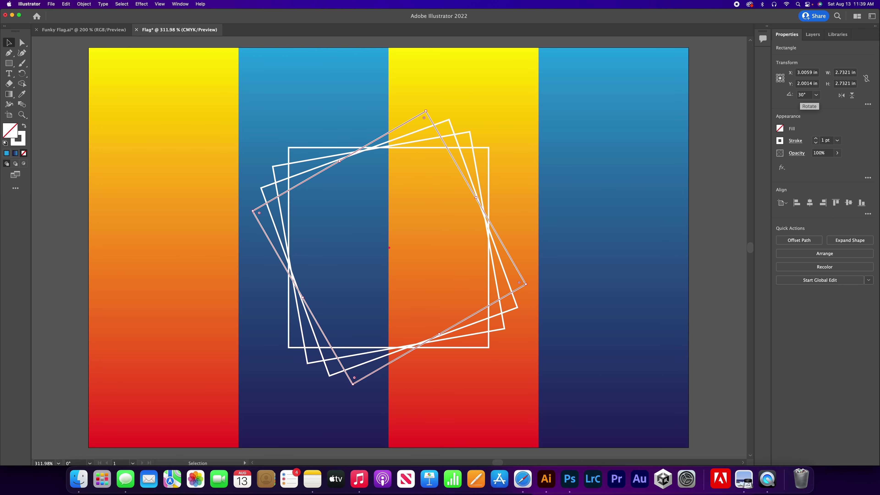
click(802, 95)
text(40)
key(Return)
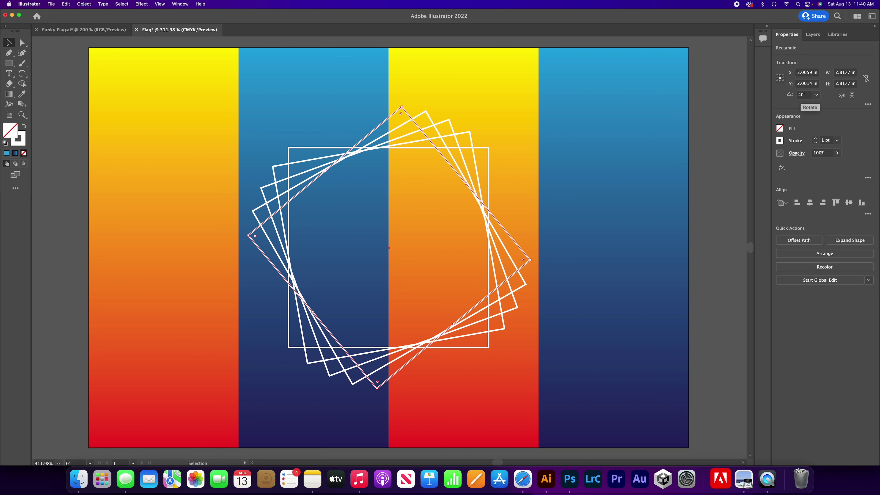
Continue the ring with two further copies of the square, rotated 50° and 60°
click(801, 97)
text(50)
key(Return)
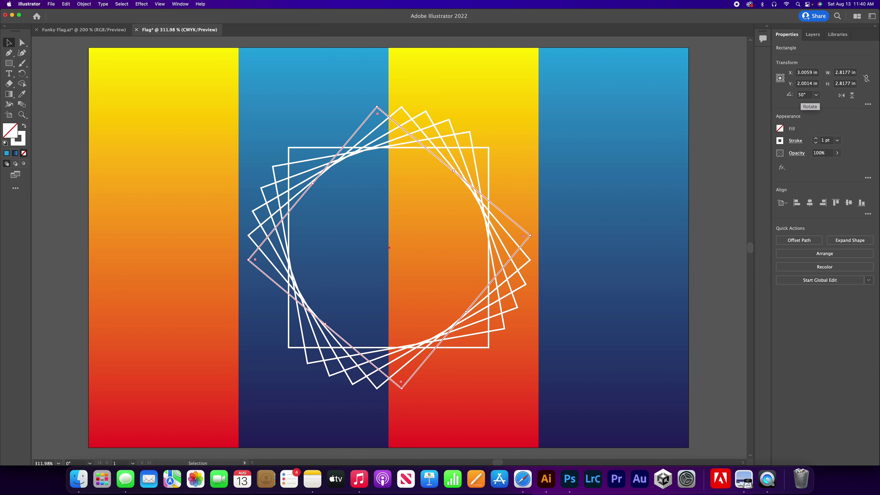
click(799, 98)
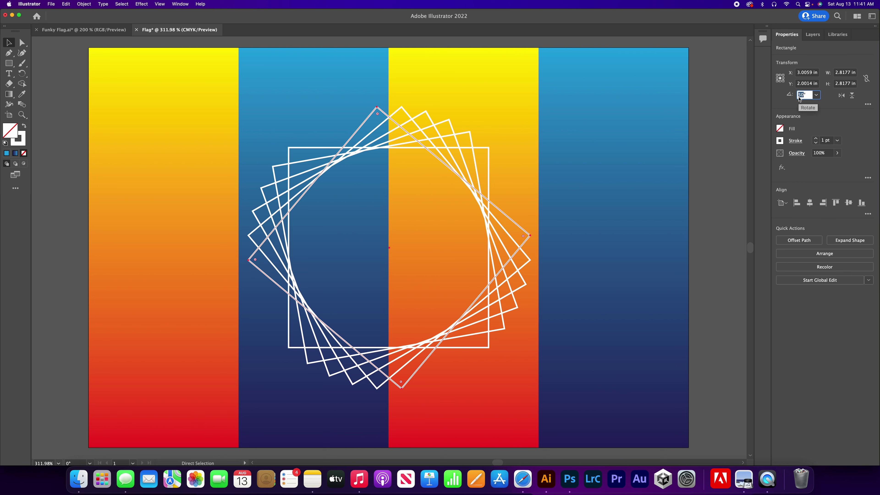
text(60)
key(Return)
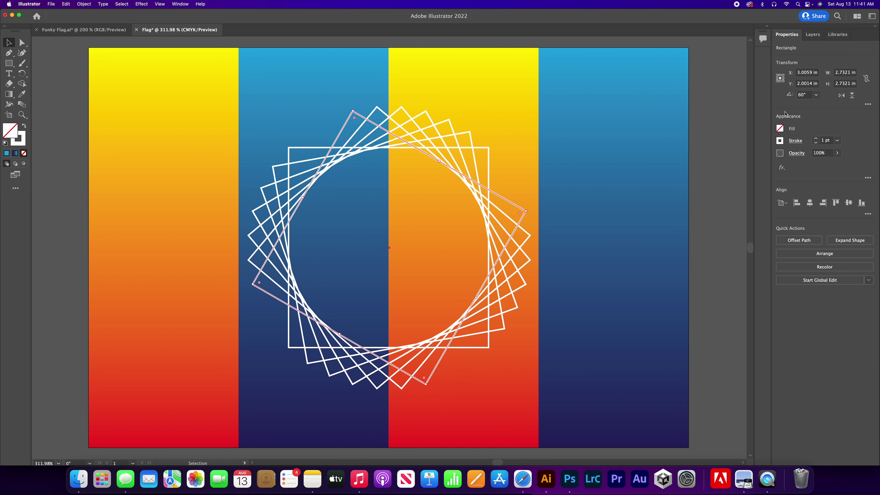
Complete the ring with copies of the square rotated 70° and 80°, and clear the selection
click(799, 98)
text(70)
key(Return)
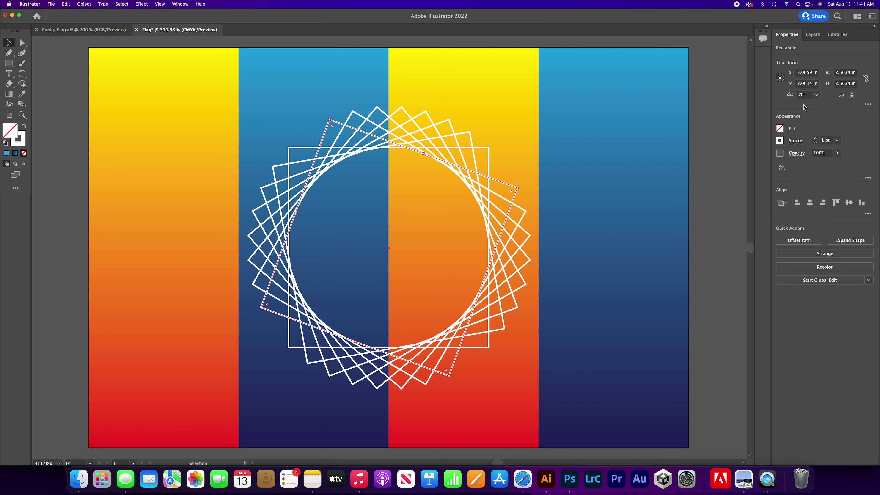
click(801, 96)
text(80)
key(Return)
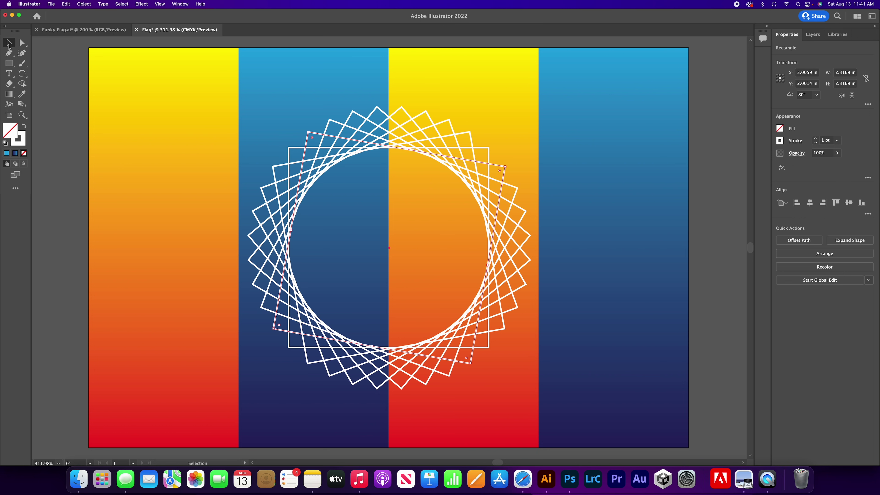
click(63, 120)
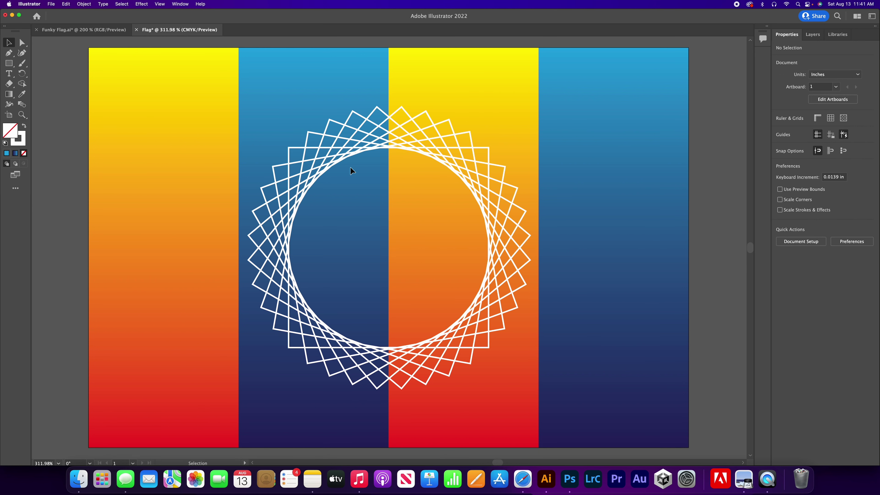
key(ctrl+Up)
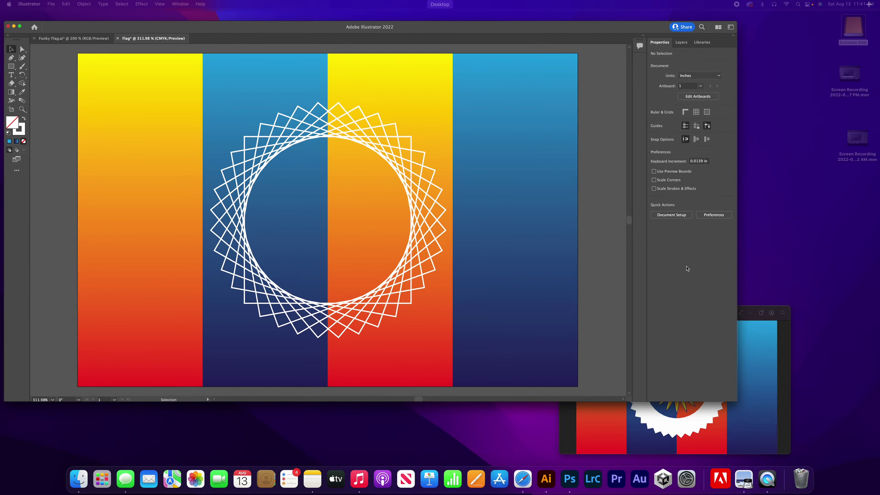
click(550, 172)
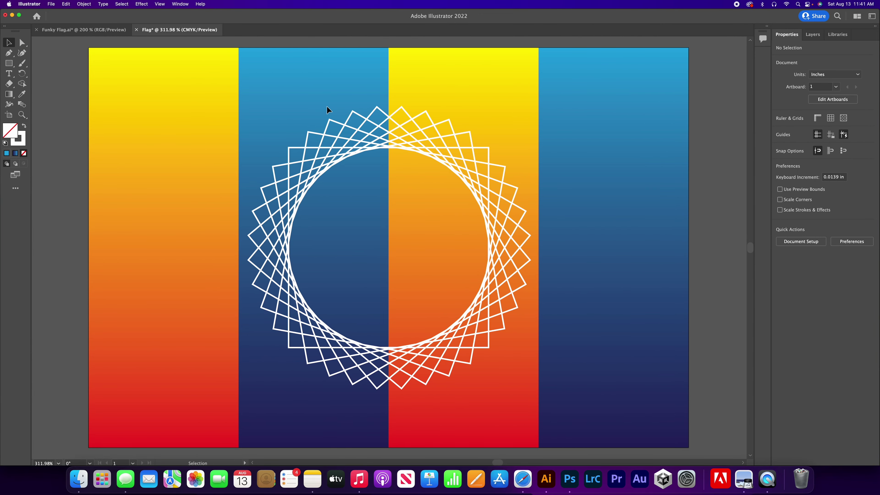
click(382, 113)
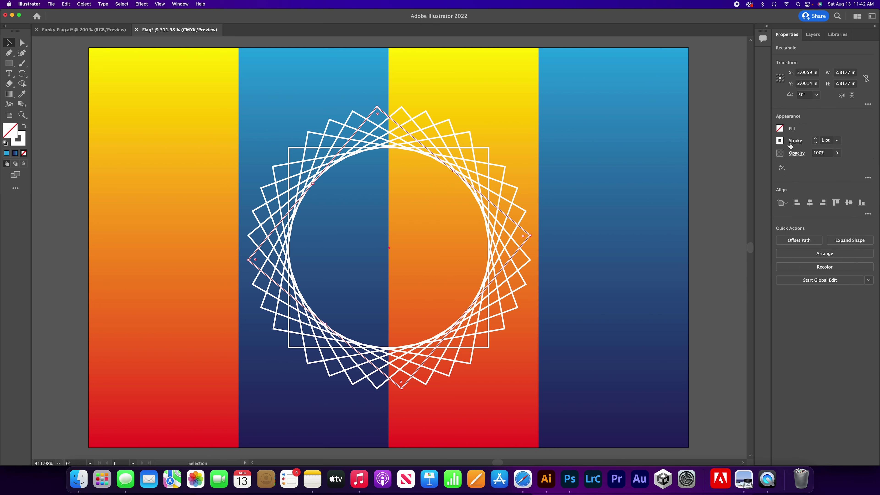
click(53, 103)
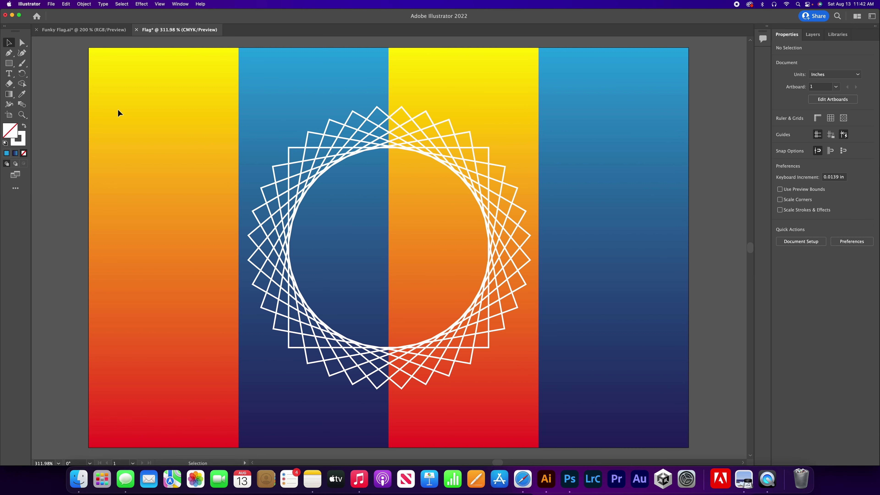
Select all the rotated squares of the ring, raise their stroke weight to 11 pt, and clear the selection
drag(120, 108, 558, 379)
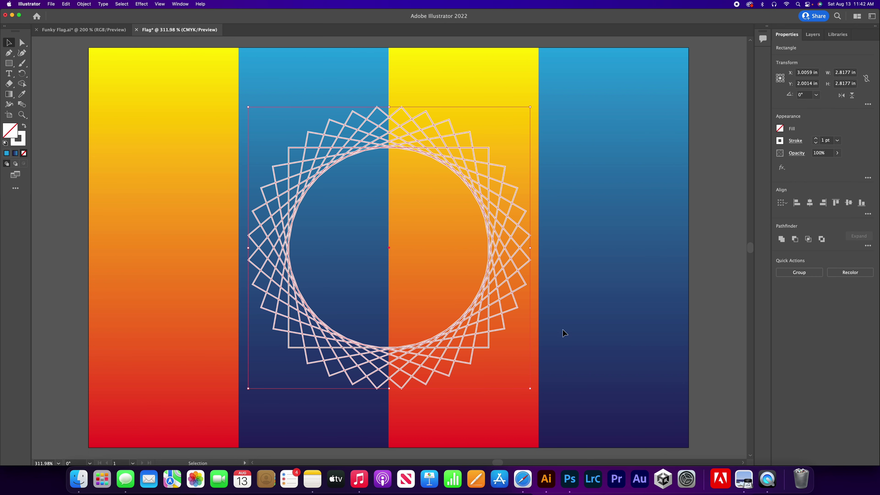
click(816, 138)
click(815, 138)
click(815, 138)
click(816, 139)
click(816, 139)
click(816, 139)
click(816, 138)
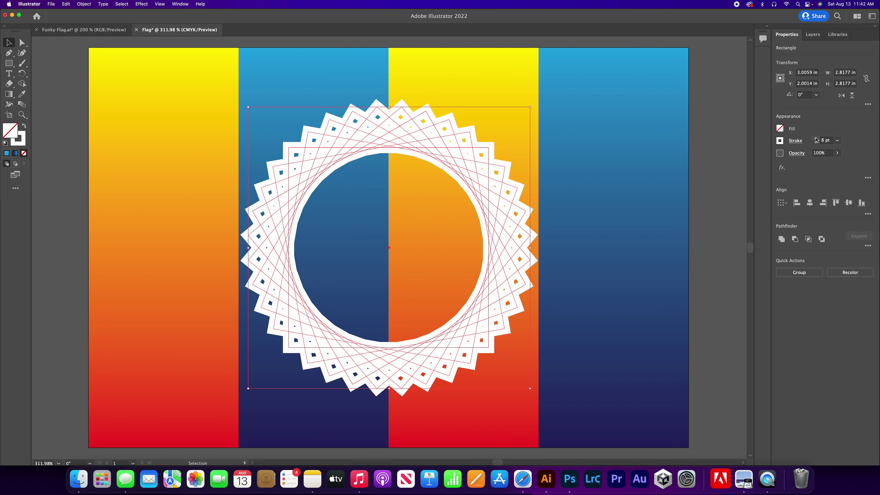
click(815, 138)
click(815, 138)
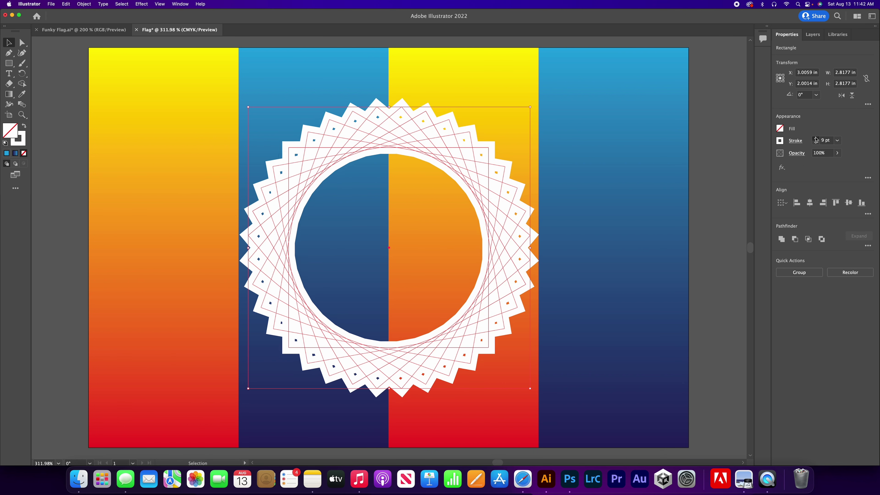
click(815, 139)
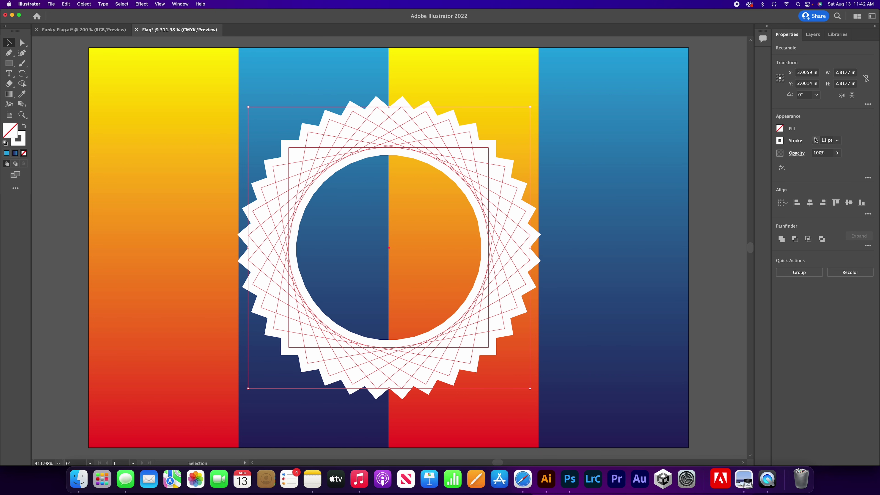
click(724, 152)
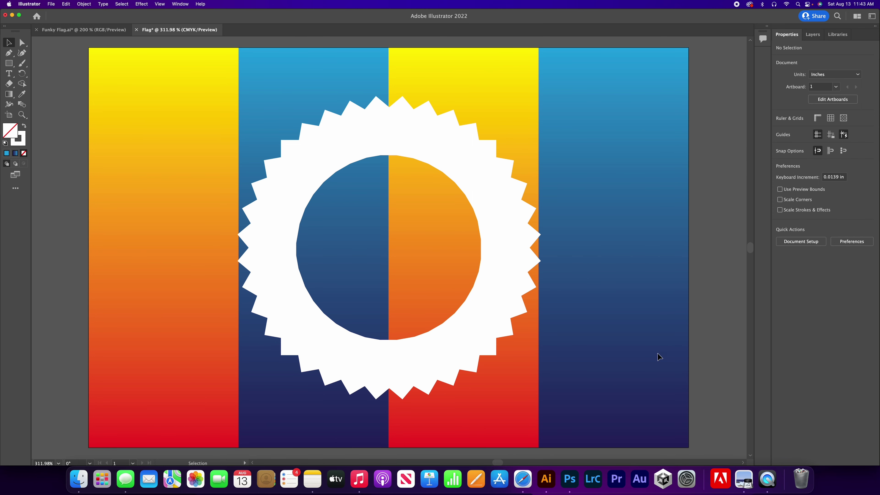
key(ctrl+Up)
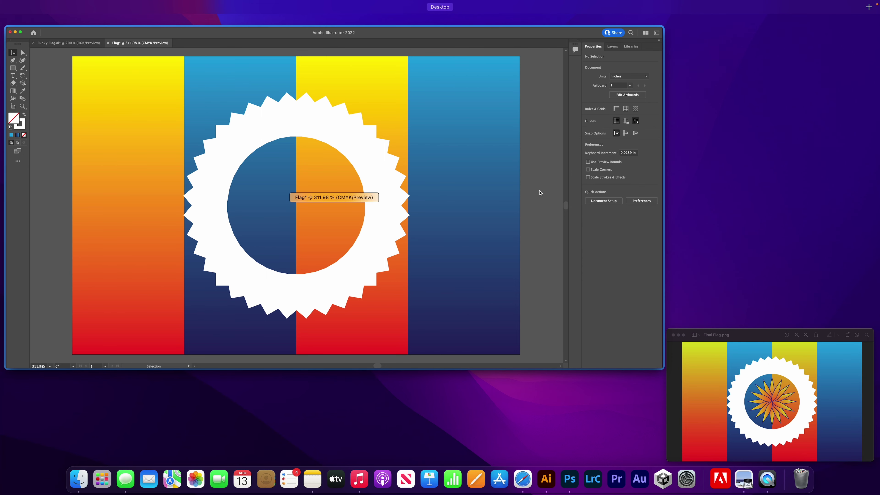
click(539, 193)
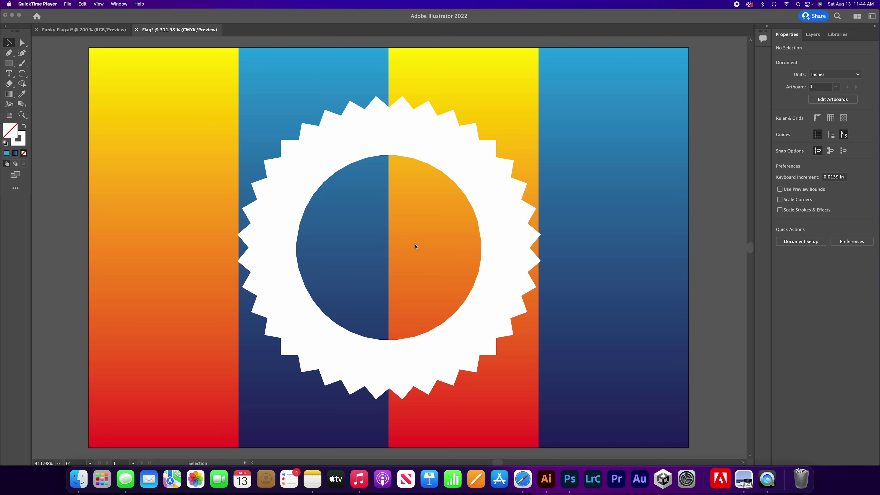
key(ctrl+Up)
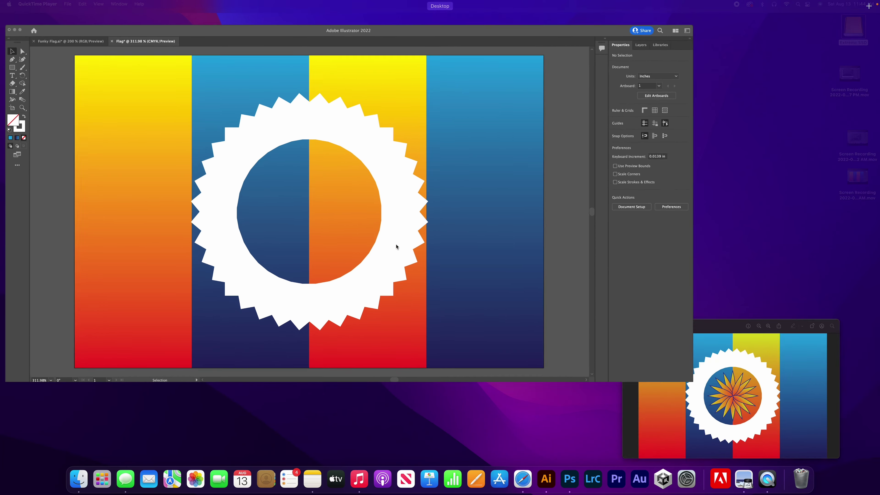
click(592, 214)
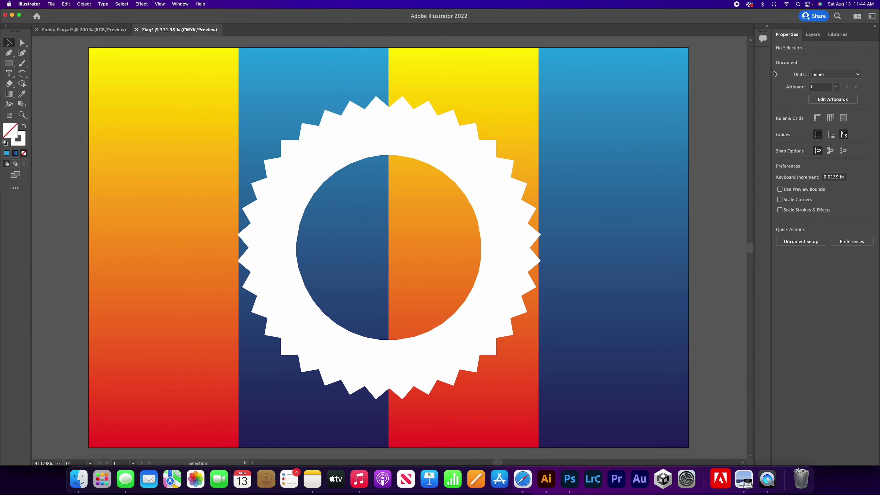
Lock the Design layer and add a new layer above it named Flower
click(810, 34)
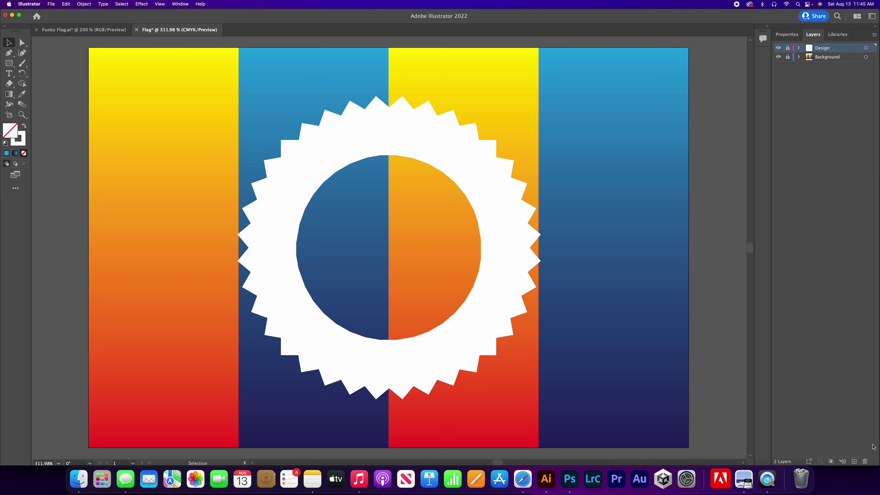
click(854, 462)
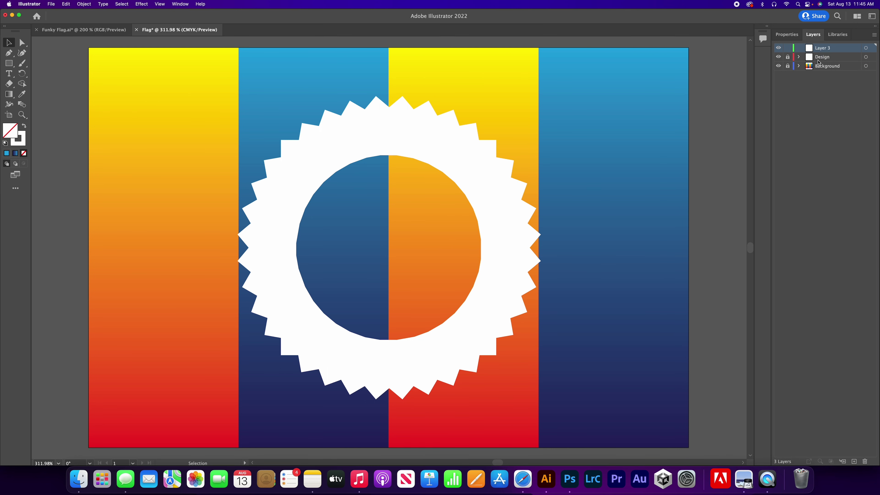
double_click(822, 50)
text(FLow)
key(BackSpace)
key(BackSpace)
text(lower)
click(795, 38)
Examine the central flower in the Final Flag.png reference image and return to the flag document
key(ctrl+Up)
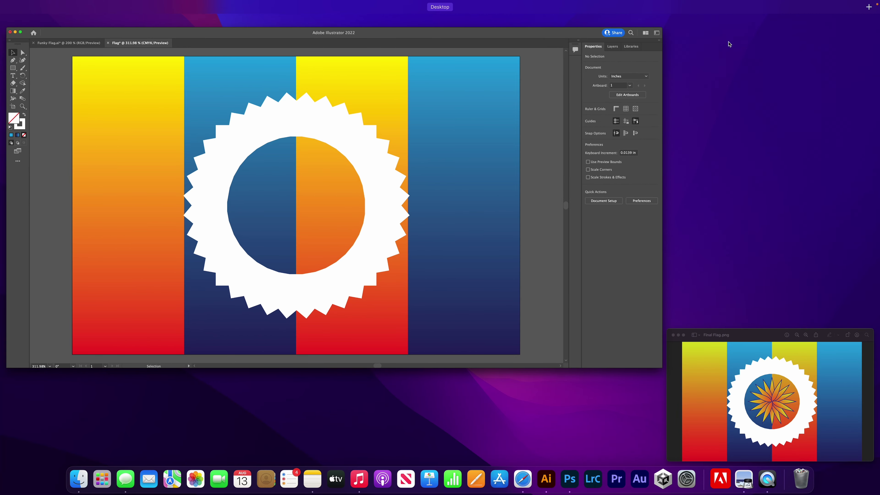
key(ctrl+Up)
key(ctrl+Up)
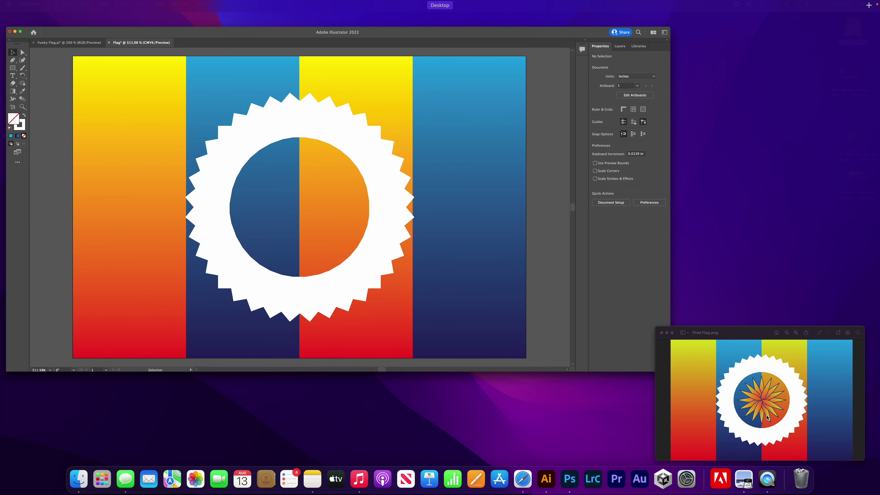
click(770, 415)
click(685, 198)
Draw a narrow upright ellipse about 0.15 in wide on the first stripe and set its height to 0.8 in
click(9, 63)
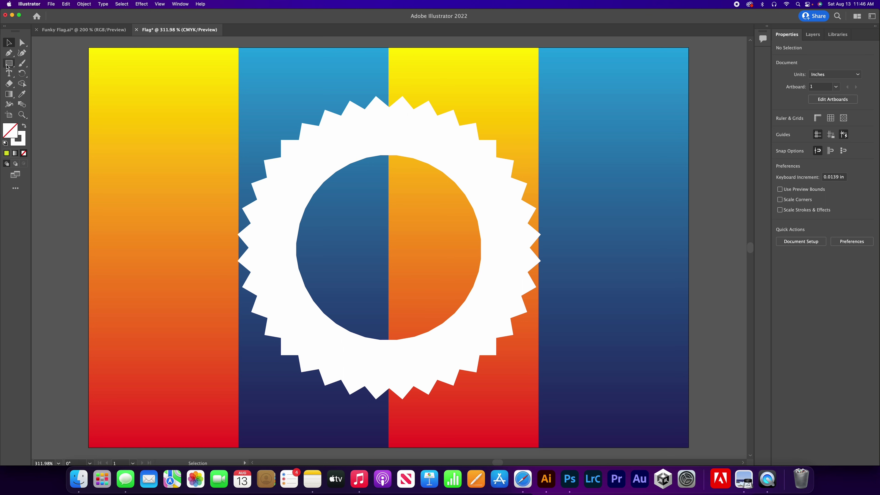
click(47, 76)
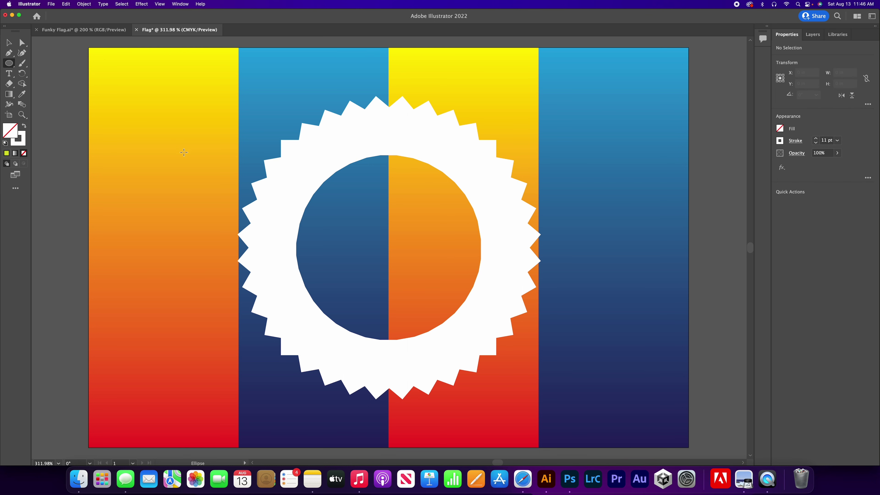
drag(173, 138, 187, 211)
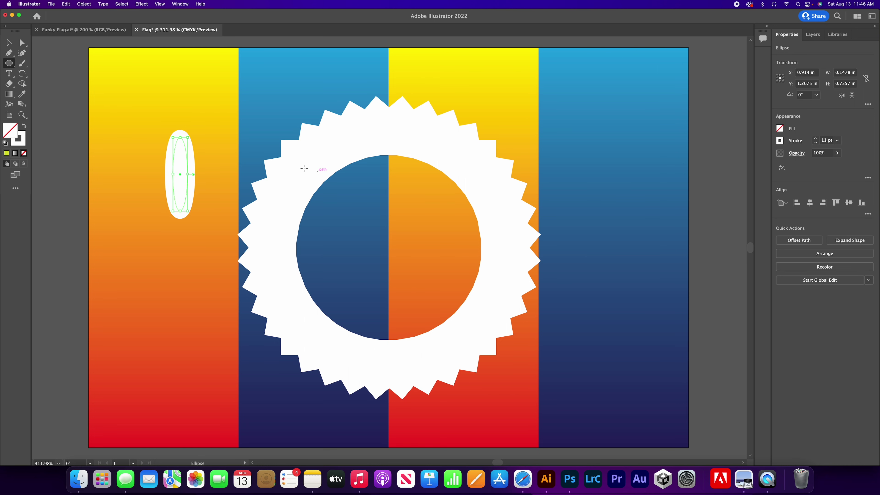
click(843, 83)
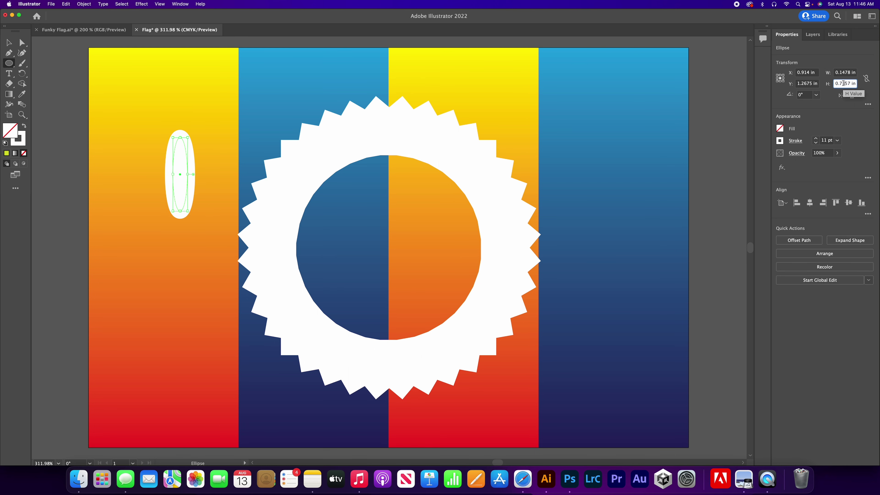
text(.8)
key(Return)
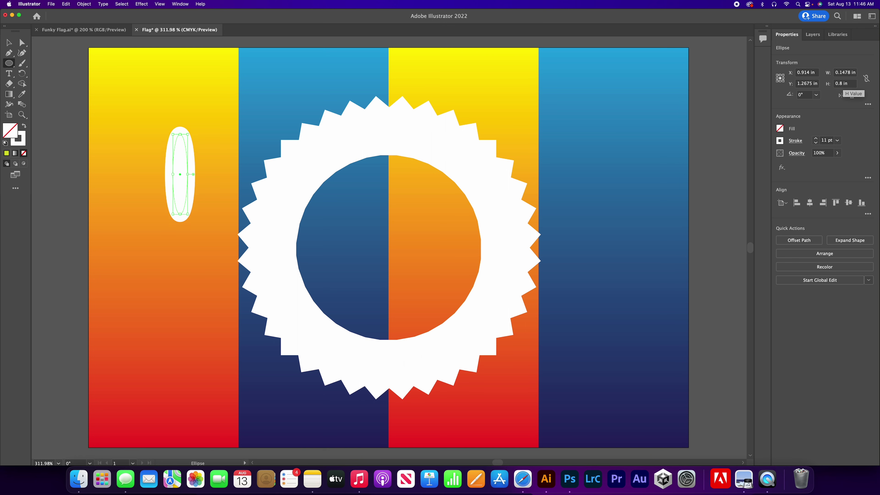
key(v)
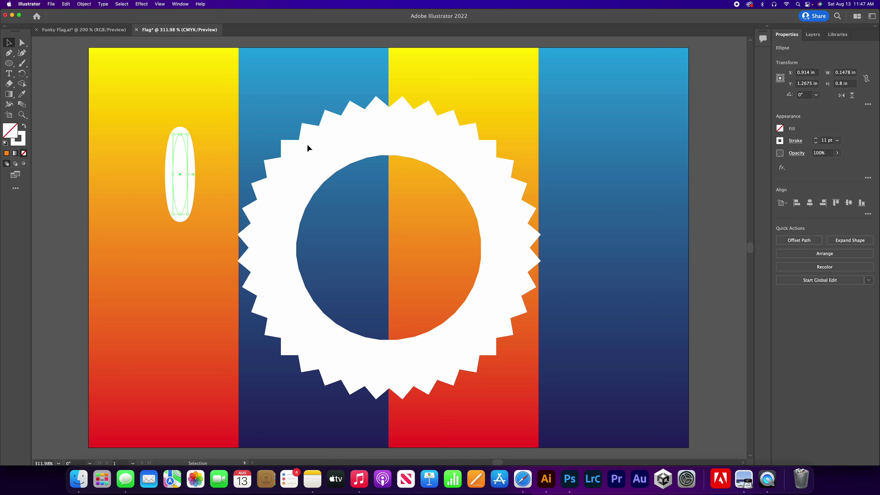
Fill the ellipse with orange and reduce its stroke weight to 1 pt
click(780, 128)
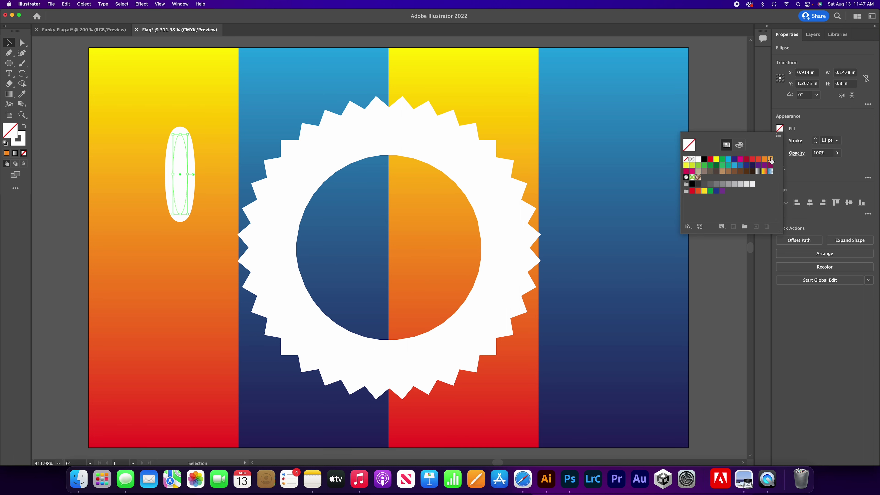
click(765, 160)
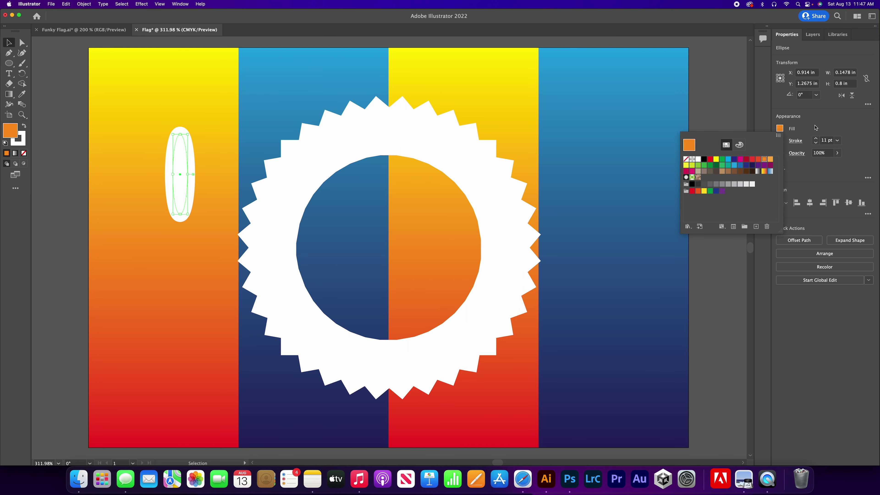
click(815, 142)
click(816, 143)
click(816, 143)
click(816, 142)
click(815, 143)
click(815, 142)
click(815, 142)
click(816, 143)
click(815, 142)
click(816, 142)
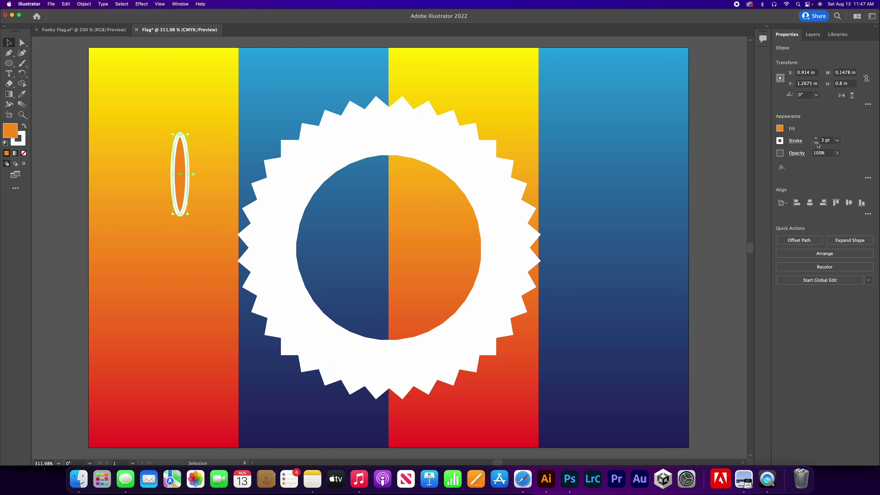
click(816, 142)
click(815, 142)
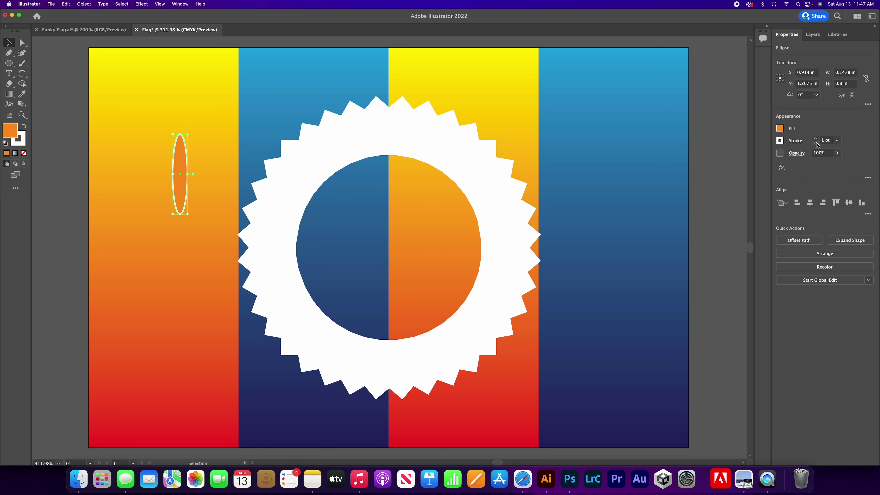
Change the ellipse's stroke colour to dark blue and clear the selection
click(780, 140)
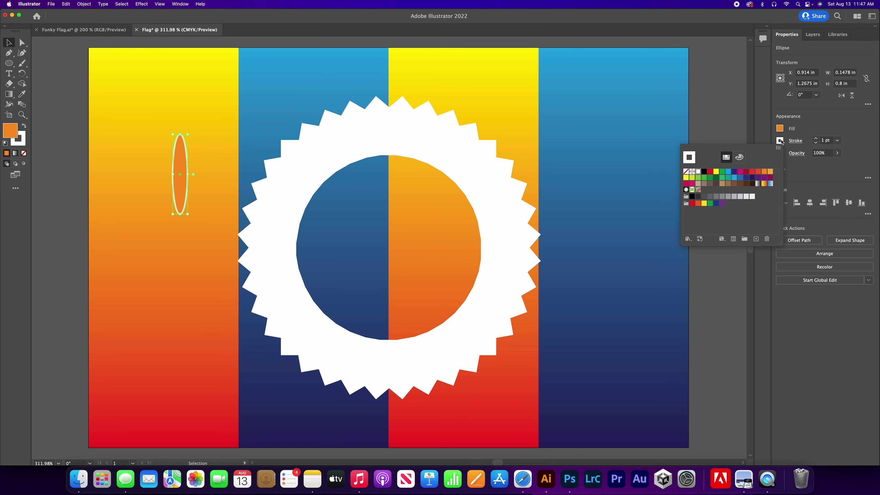
click(733, 171)
click(338, 227)
Convert the ellipse's top and bottom anchor points to sharp corners with the Anchor Point tool to form a petal
scroll(168, 155, up, 3)
scroll(168, 159, up, 3)
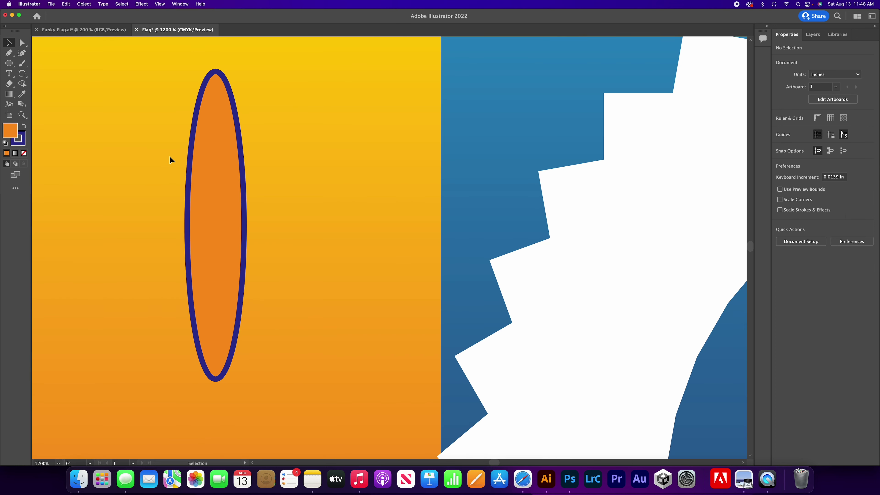
key(space)
drag(144, 138, 268, 147)
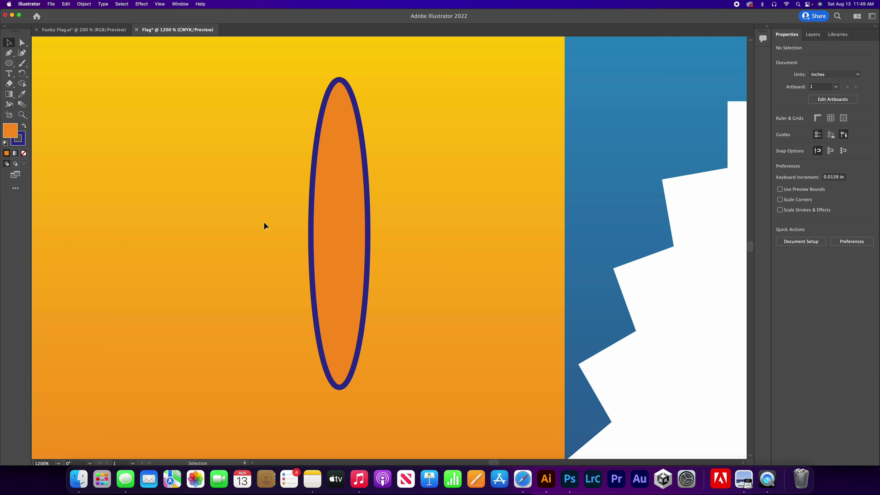
click(10, 54)
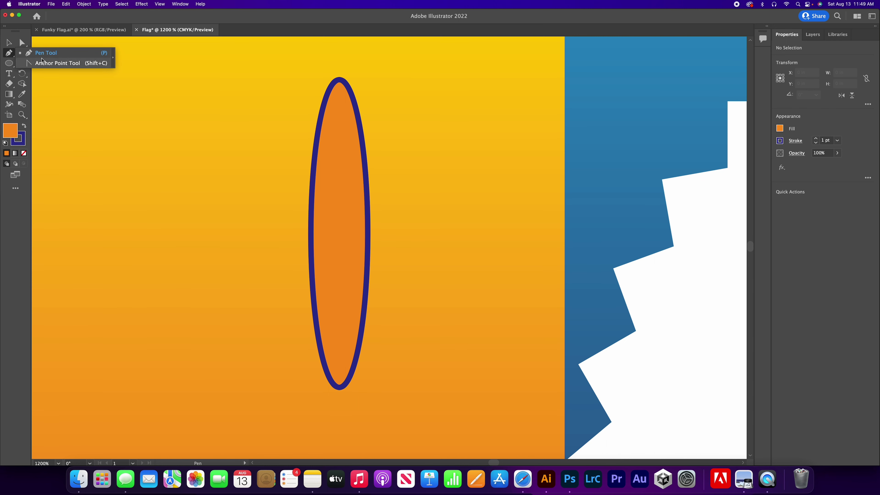
click(54, 65)
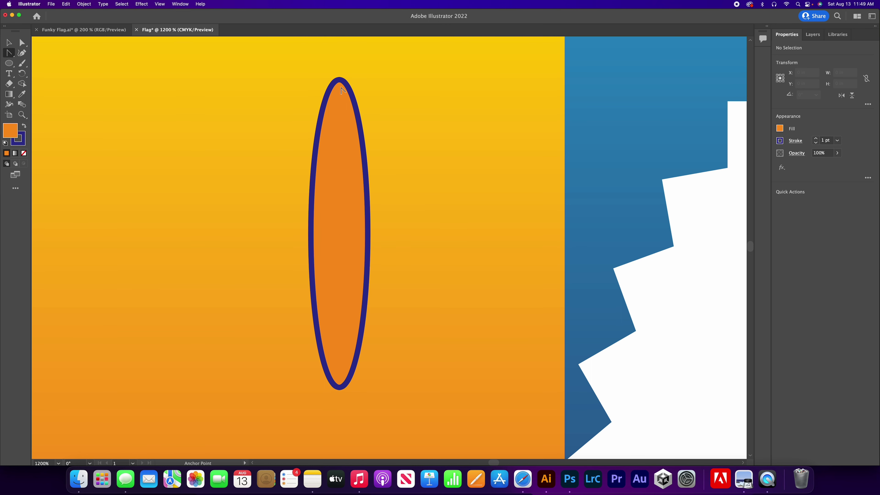
click(360, 119)
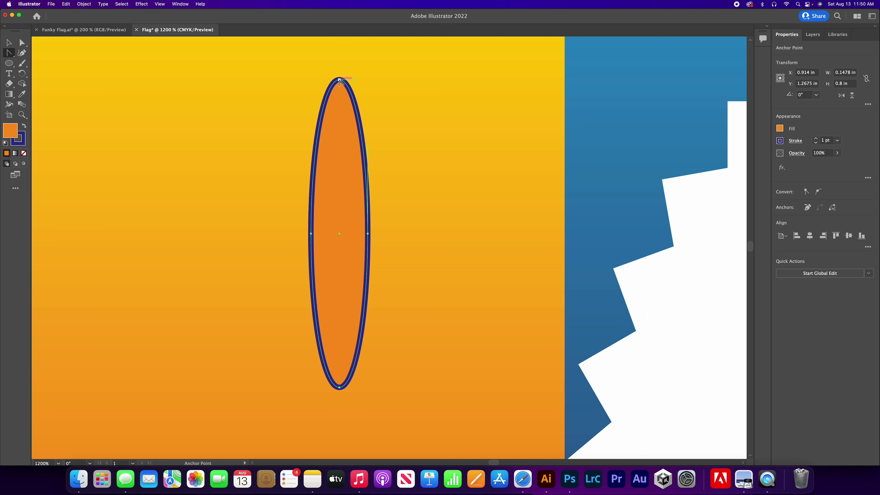
click(339, 80)
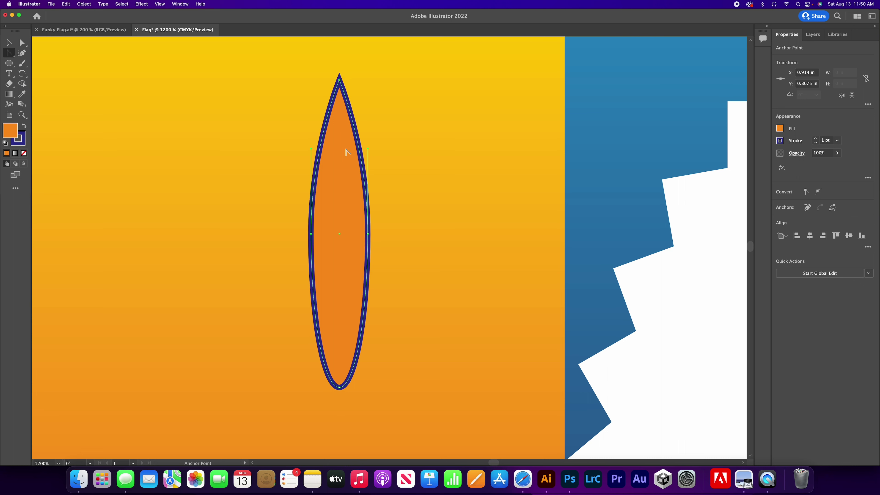
click(339, 387)
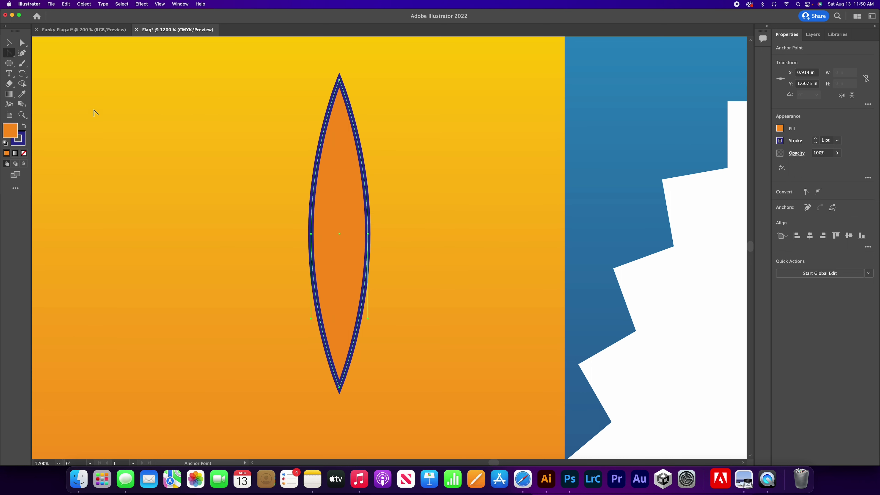
Shift the petal's two side anchor points down by about 0.03 in and clear the selection
click(22, 43)
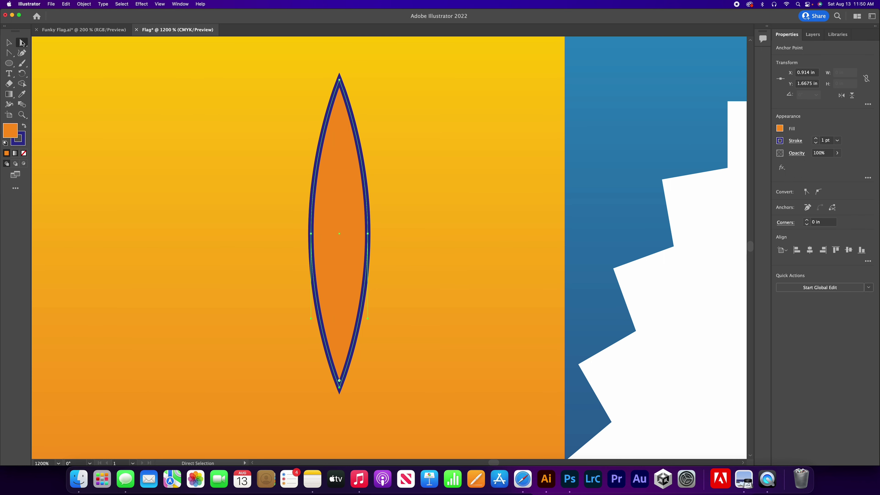
click(312, 234)
drag(311, 235, 310, 246)
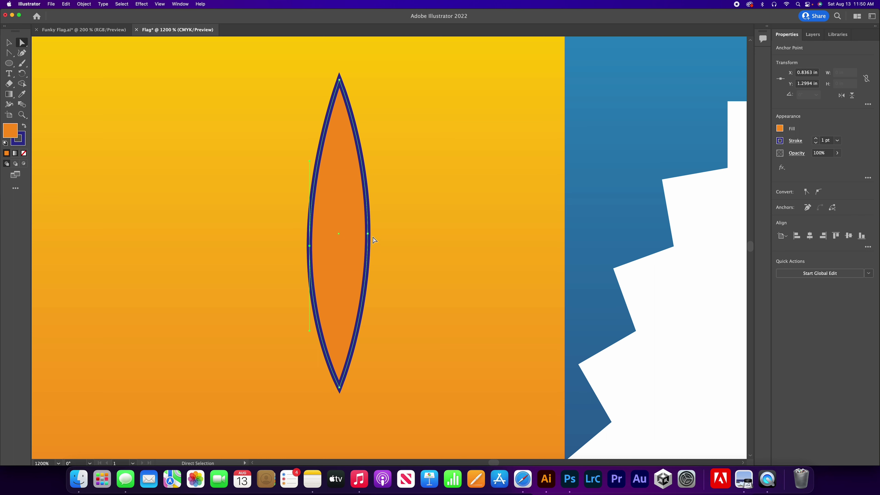
drag(369, 236, 369, 247)
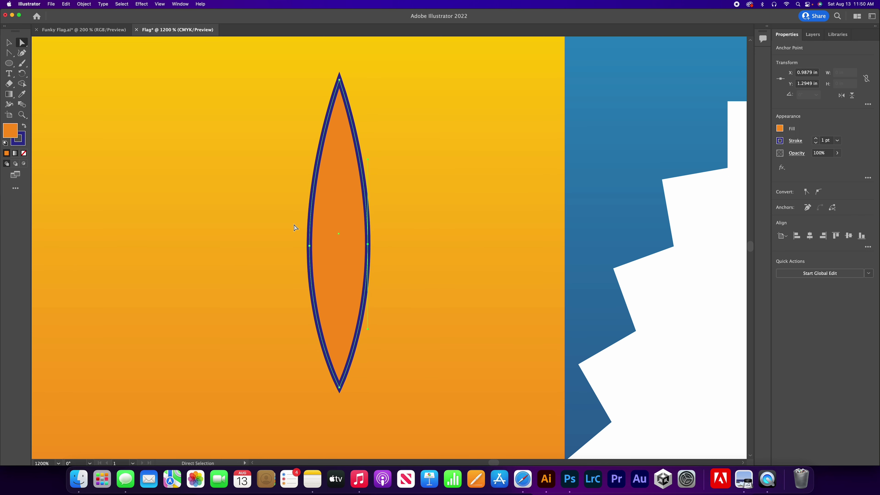
click(291, 226)
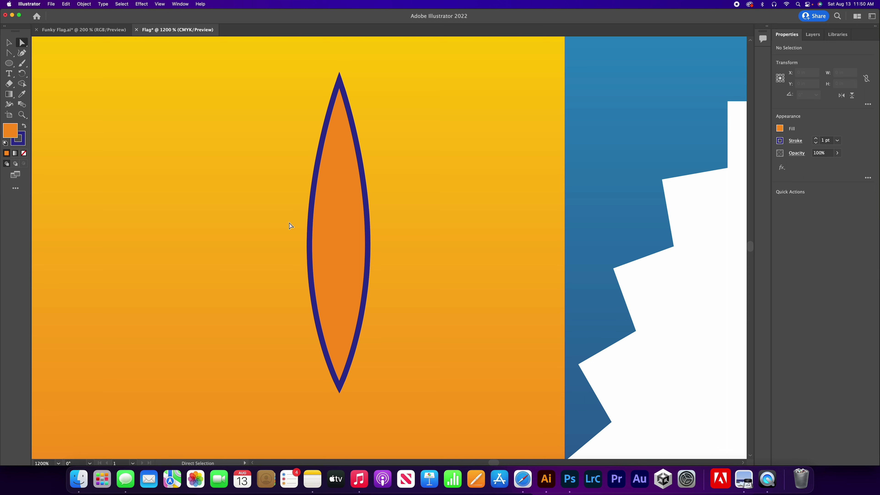
Widen the orange petal to about 0.16 in and clear the selection
click(320, 233)
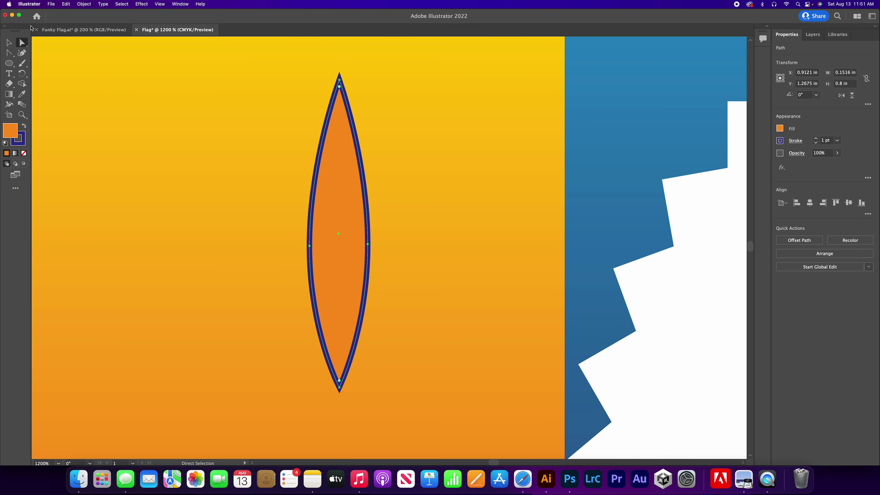
click(9, 43)
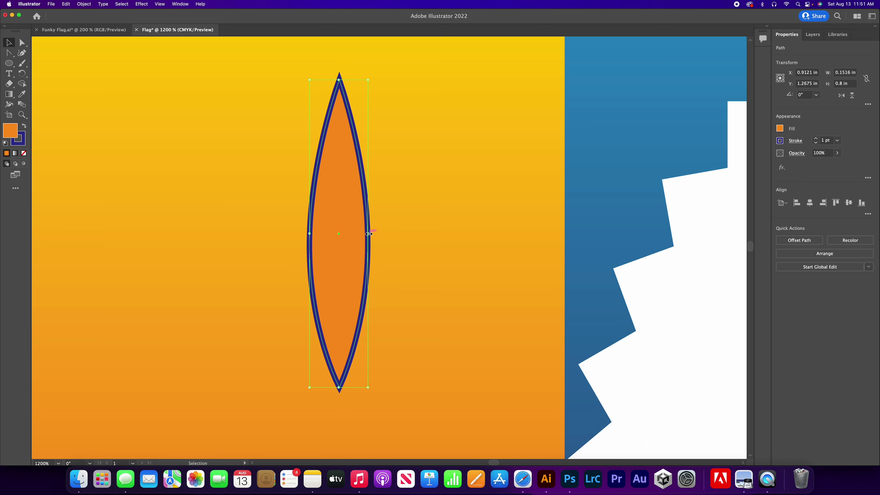
drag(369, 234, 374, 234)
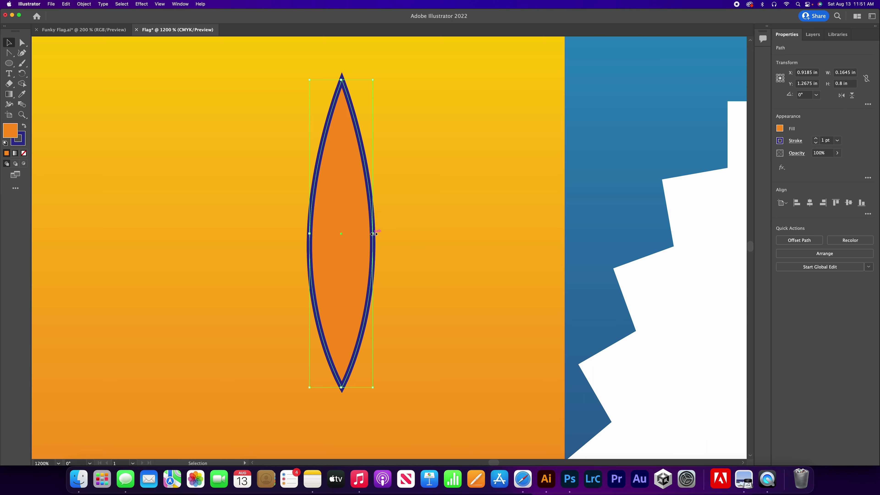
click(421, 238)
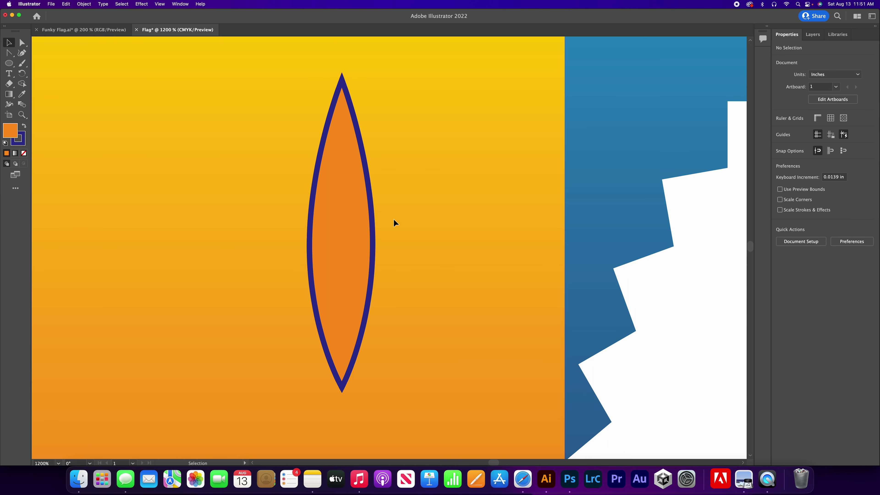
Fill the petal with the white-to-black linear gradient swatch and change the gradient's start colour to red
click(372, 214)
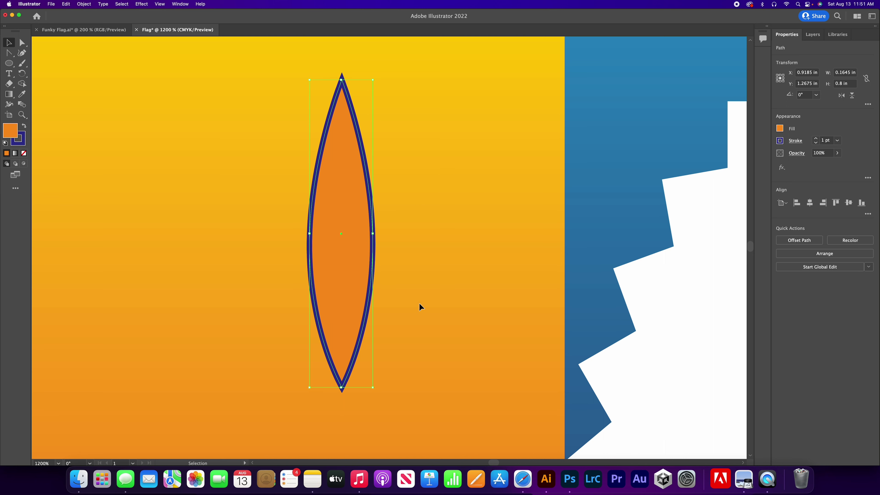
click(780, 128)
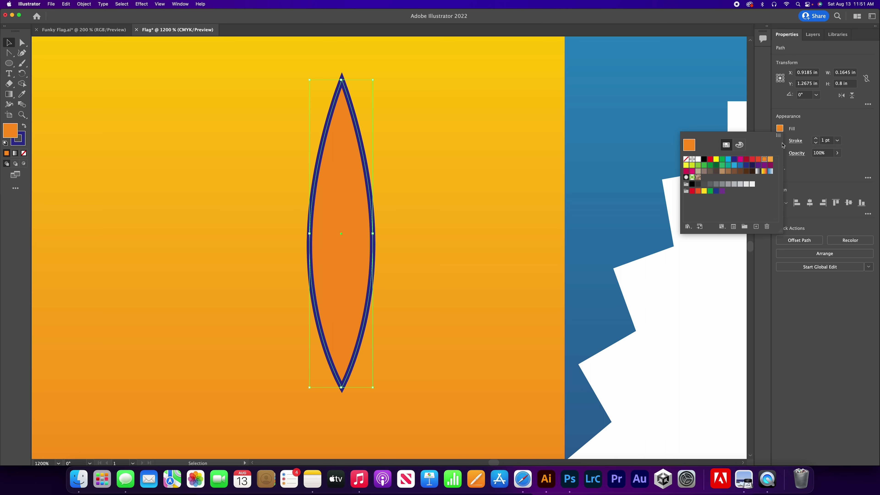
click(758, 171)
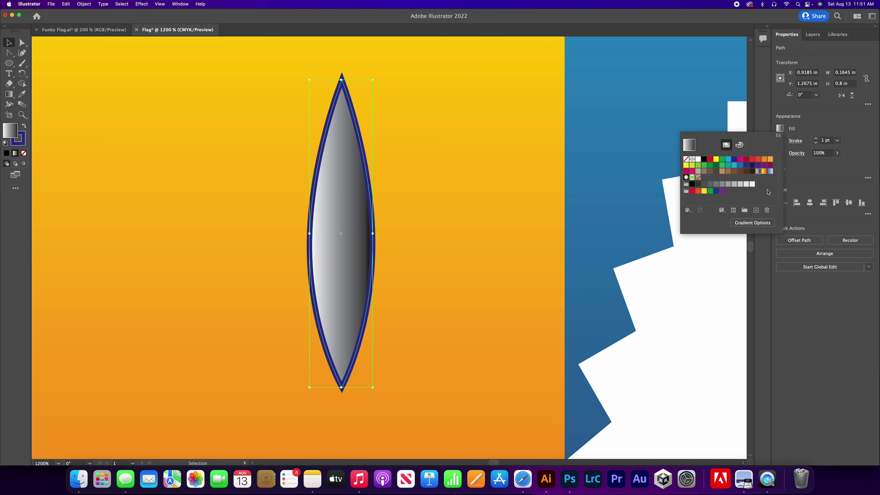
click(743, 223)
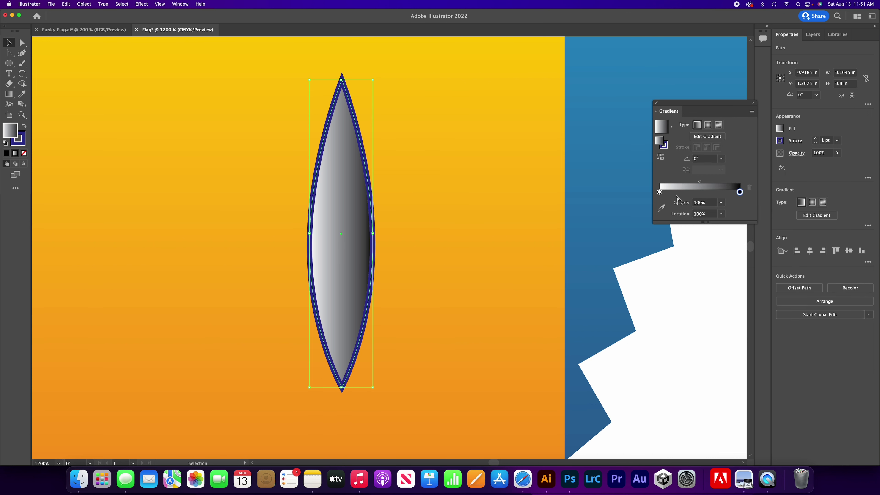
click(659, 192)
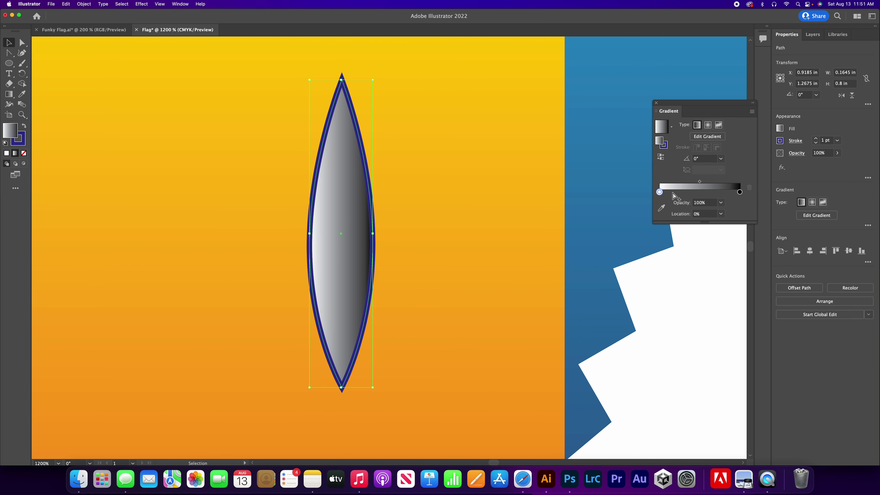
double_click(659, 192)
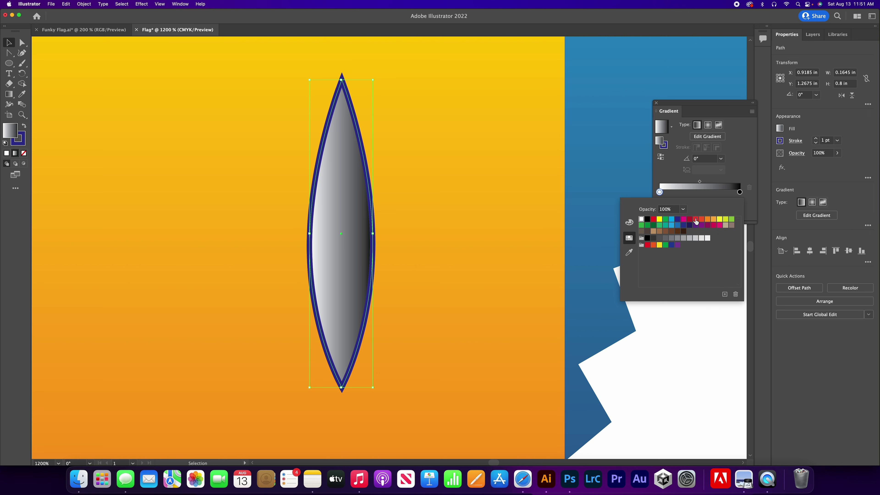
click(647, 246)
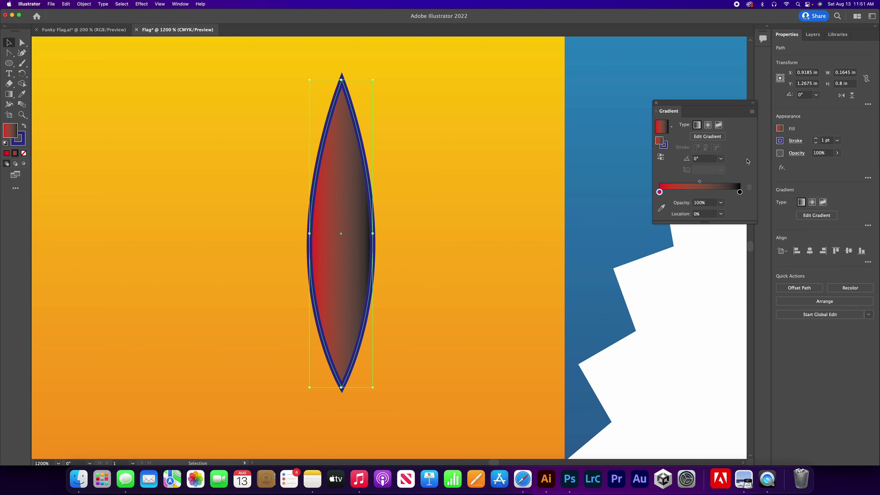
Change the petal gradient's end colour to yellow and set the gradient angle to 90°
double_click(740, 192)
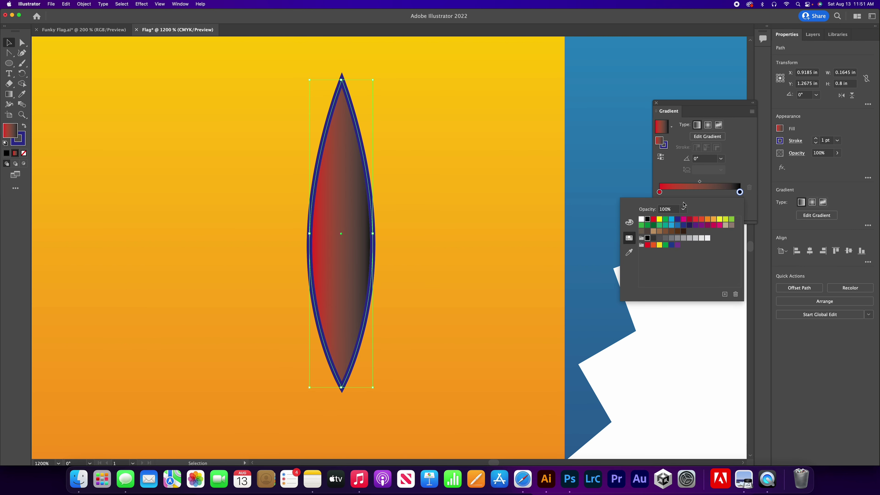
click(660, 222)
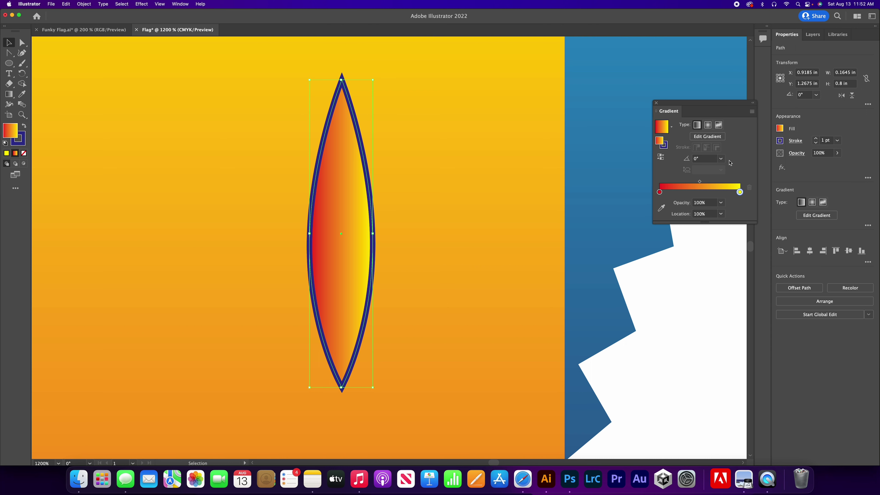
click(721, 159)
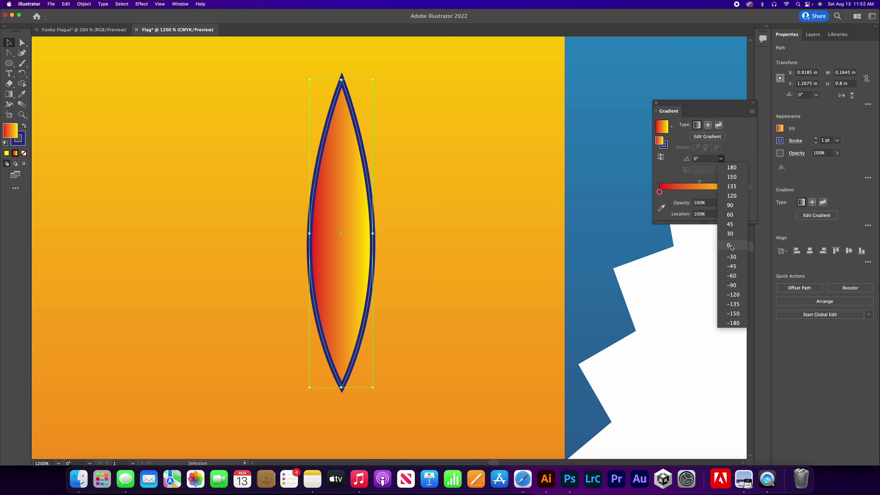
click(731, 206)
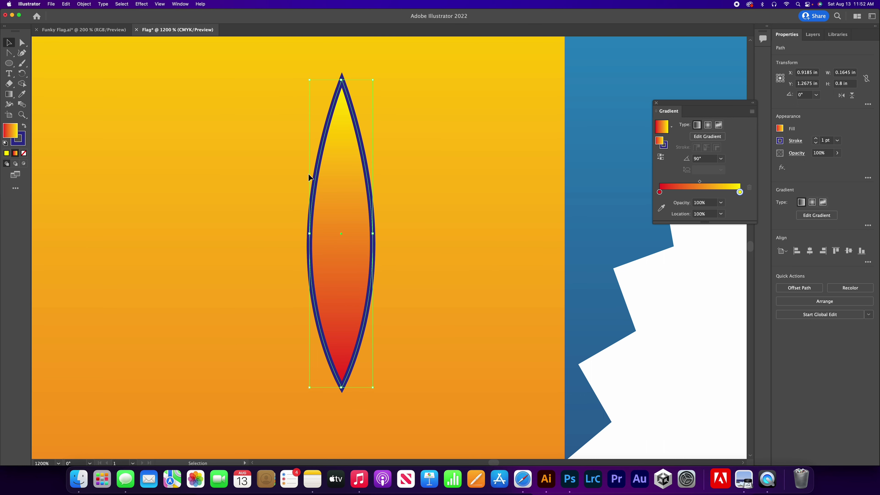
Move the petal up and left into the upper part of the first yellow-to-red stripe
scroll(324, 185, down, 3)
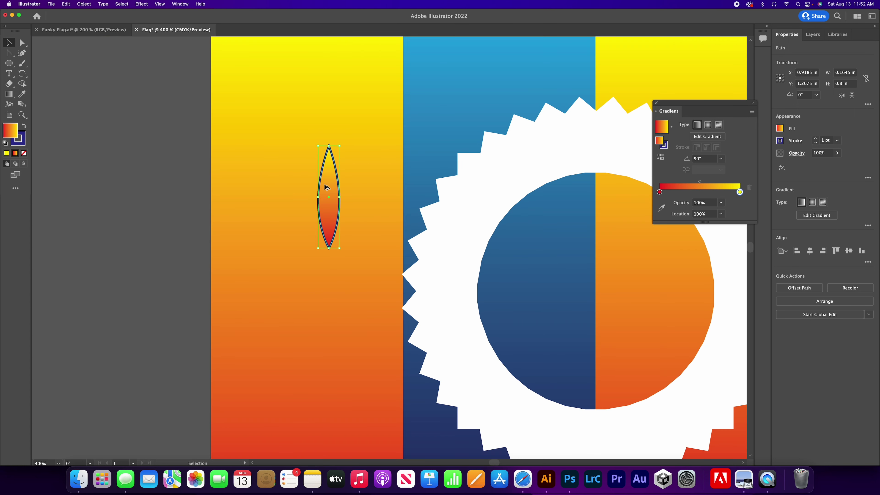
scroll(326, 187, down, 1)
drag(326, 188, 292, 152)
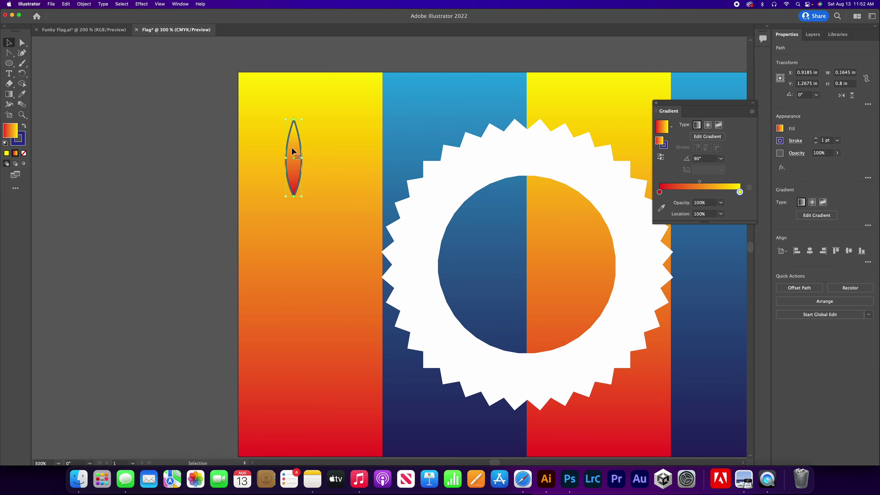
Paste a copy of the petal, rotate it to 270° and join its red end to the first petal's base
key(super+v)
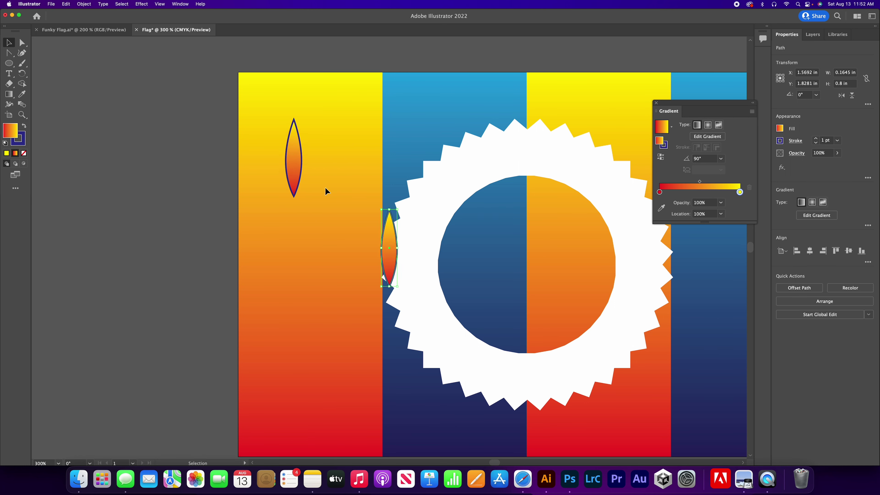
drag(395, 263, 297, 173)
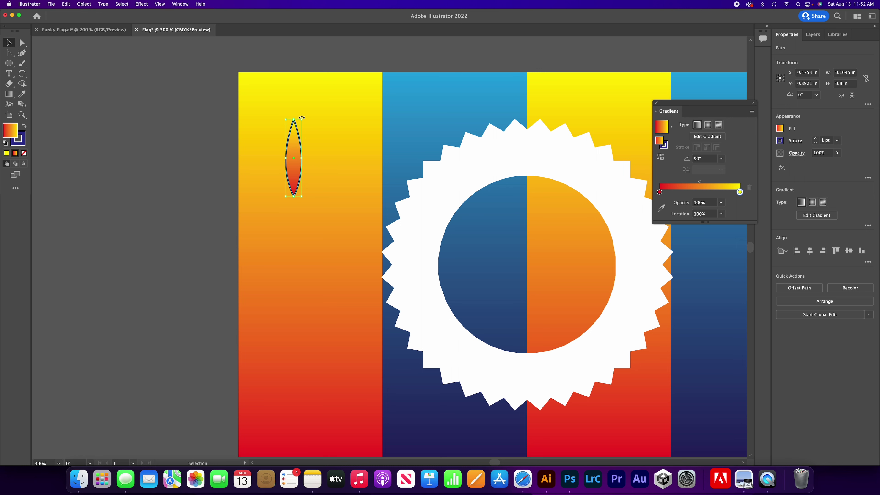
drag(303, 117, 347, 199)
key(Caps_Lock)
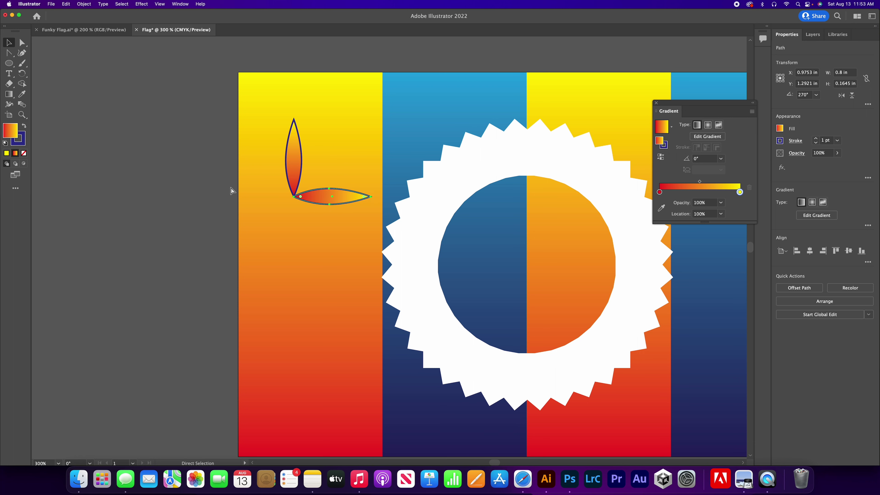
Copy the horizontal petal, rotate the copy to 180° and place it pointing down from the shared petal base
key(super+c)
key(super+v)
drag(412, 249, 340, 216)
click(366, 209)
click(345, 214)
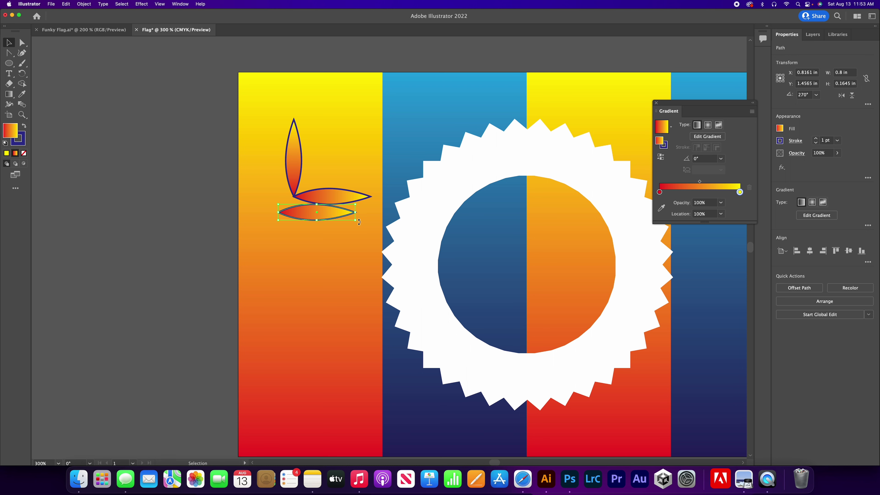
drag(359, 222, 310, 250)
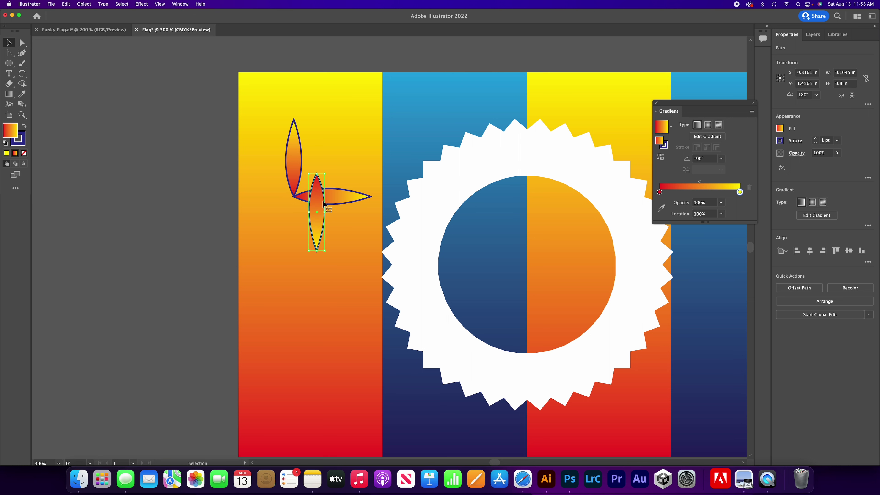
drag(324, 204, 270, 204)
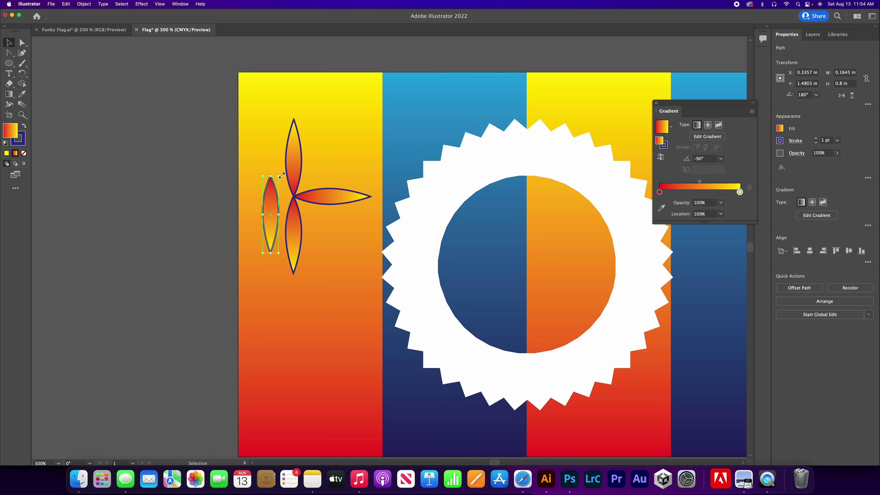
Rotate the fourth petal to point left and join its red end to the shared centre, completing the cross
drag(281, 175, 265, 200)
click(263, 163)
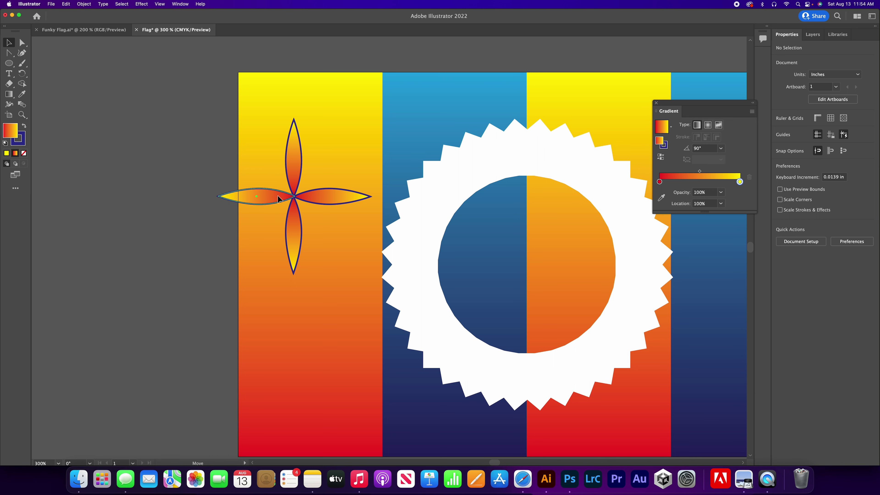
drag(280, 200, 278, 199)
click(270, 170)
Select all four petals, close the gradient settings and group the petals
drag(184, 125, 354, 279)
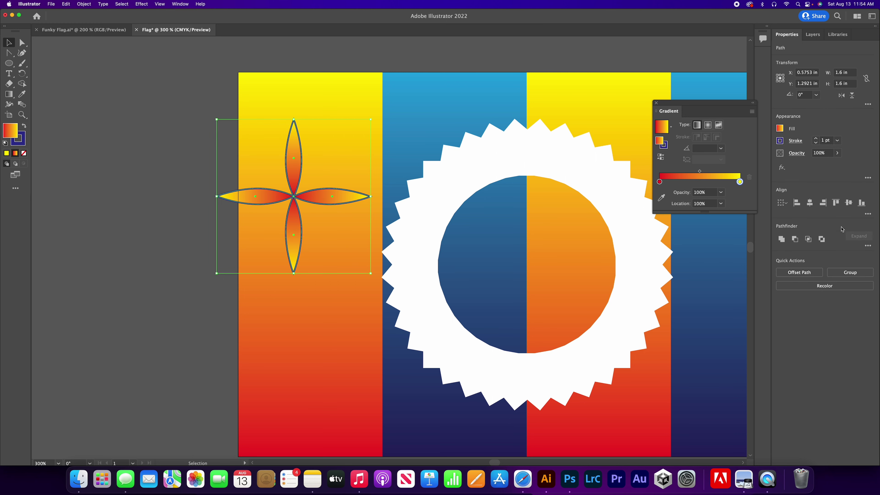
click(657, 104)
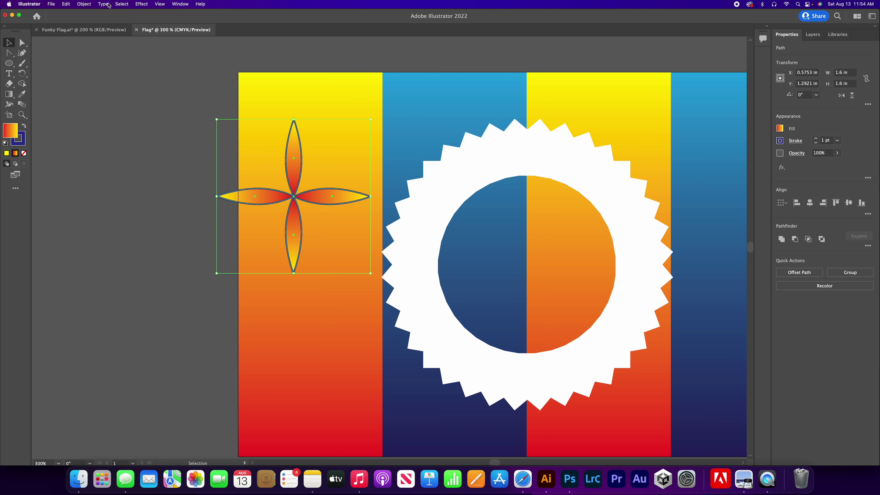
click(83, 4)
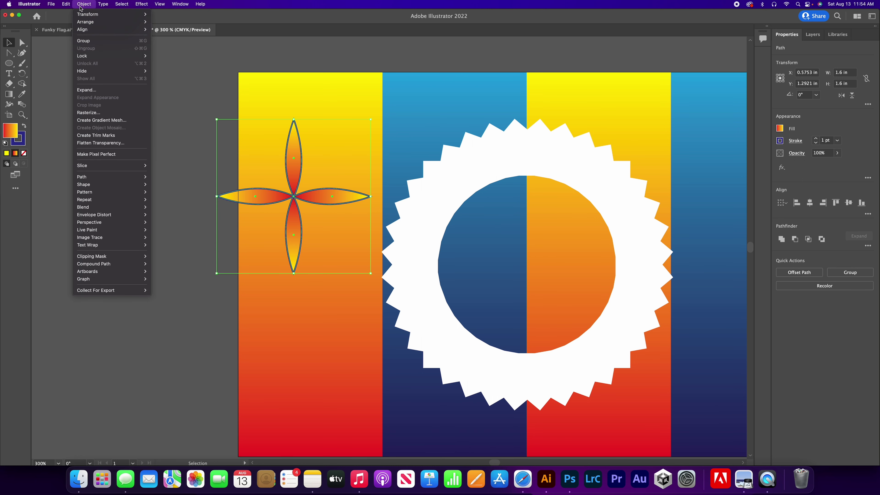
click(95, 40)
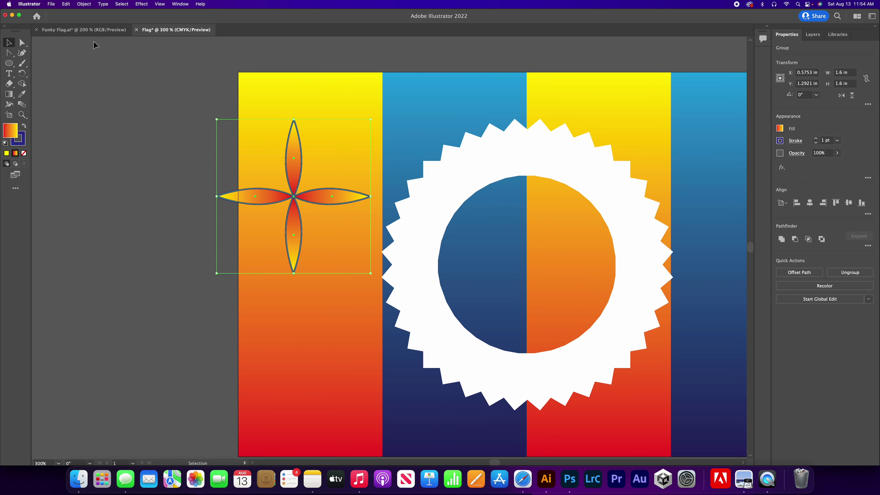
Move the petal group to the centre of the white ring, at about X 3 in, Y 1.97 in
click(152, 126)
click(300, 169)
drag(296, 189, 526, 250)
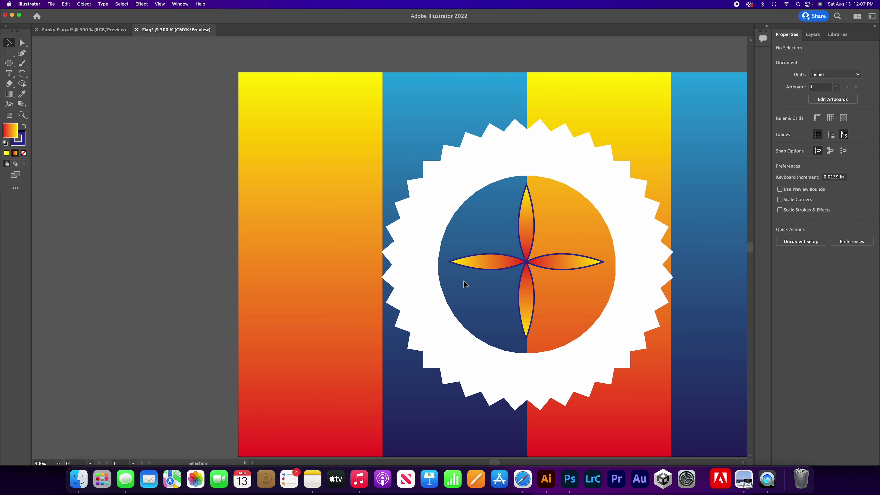
Duplicate the petal group in place and rotate the copy by 22°
mouse_move(525, 297)
mouse_down()
mouse_move(388, 282)
mouse_move(523, 274)
mouse_move(529, 282)
mouse_up()
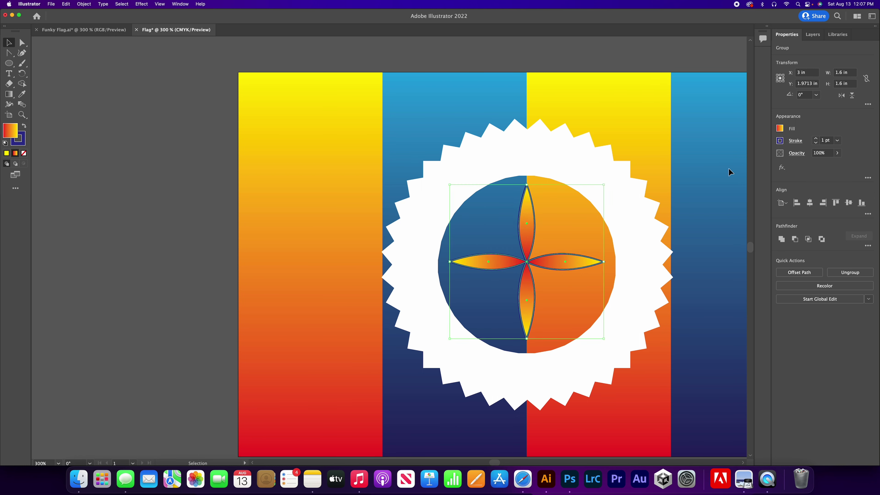
click(798, 95)
double_click(799, 96)
key(Return)
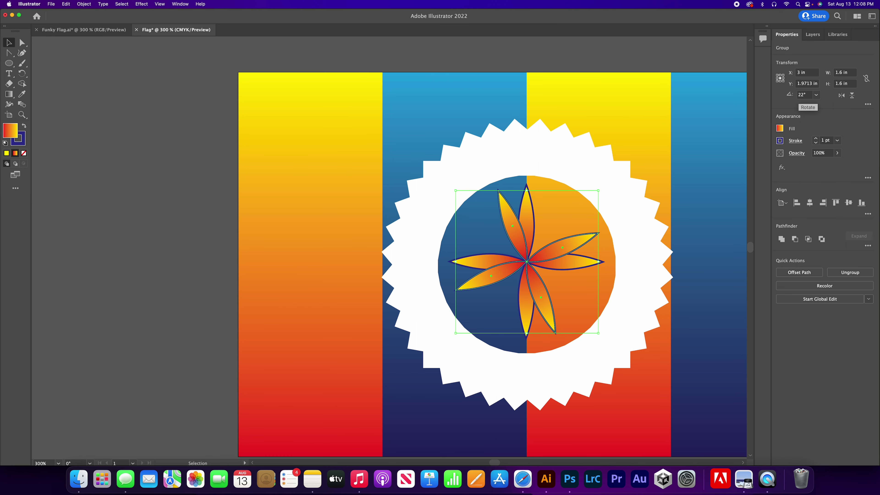
Paste a copy of the rotated petal group, centre it on the flower and rotate it into the open gaps
key(super+v)
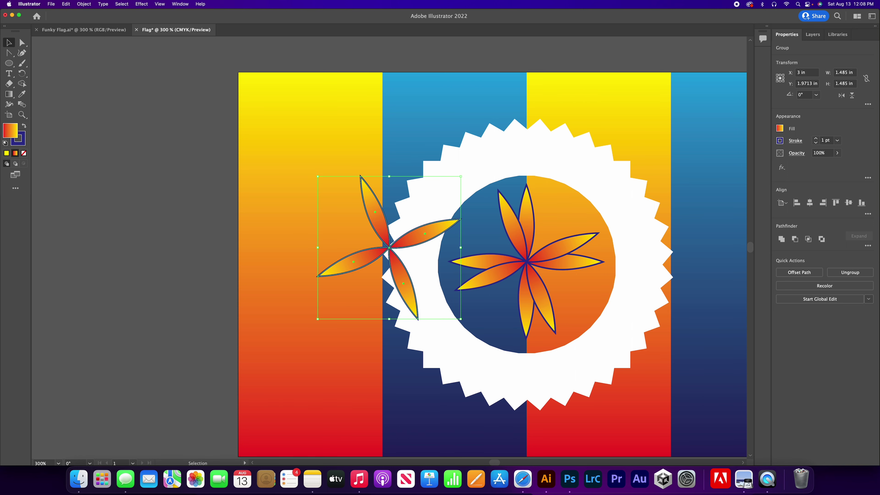
drag(404, 271, 539, 284)
click(799, 96)
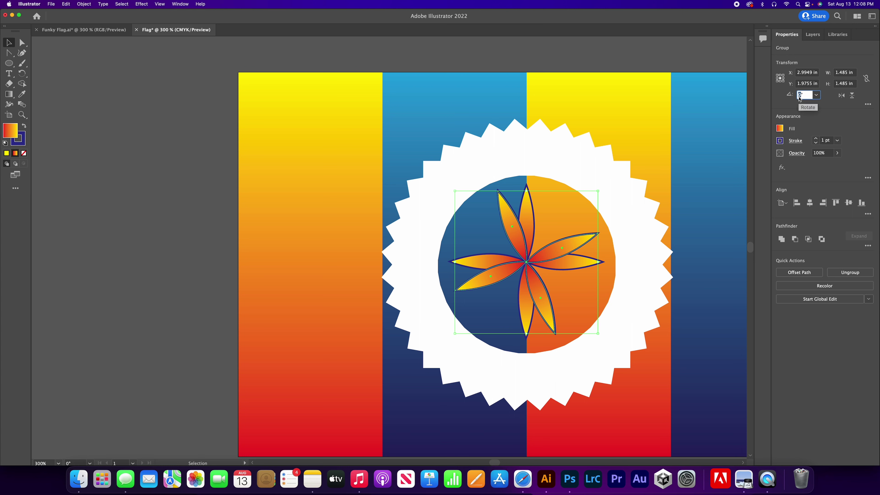
text(30)
key(Return)
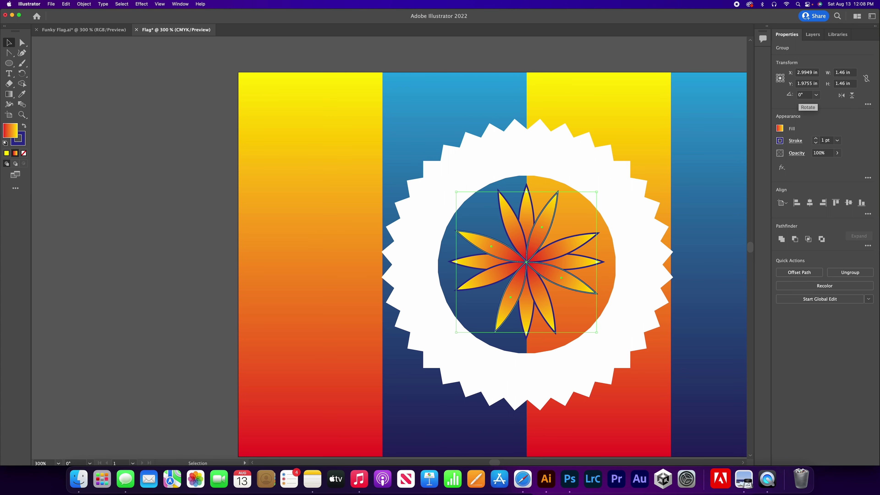
Paste another petal group, centre it on the flower, rotate it into the remaining gaps and clear the selection
key(a)
key(ctrl+v)
key(v)
drag(360, 243, 514, 259)
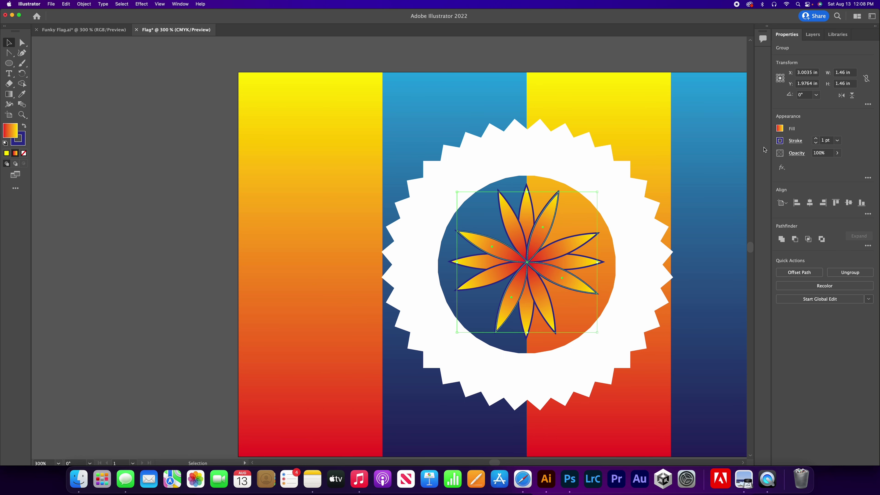
click(798, 96)
key(Return)
click(550, 62)
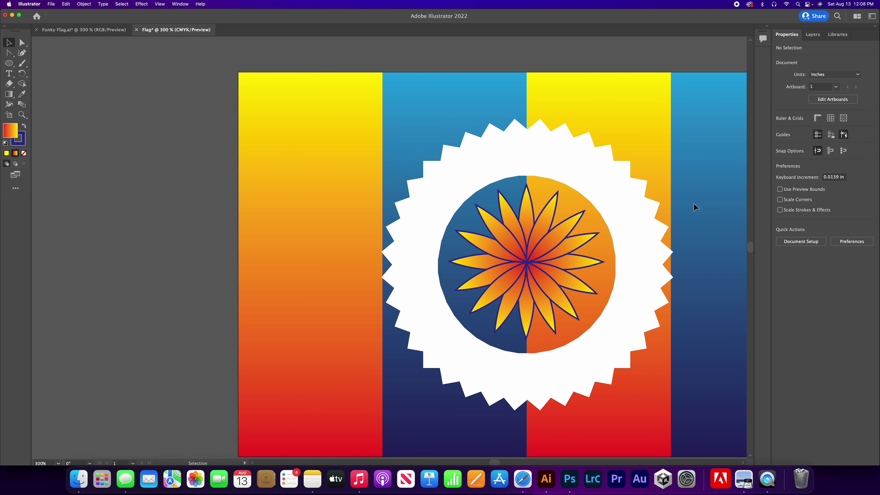
drag(695, 207, 603, 207)
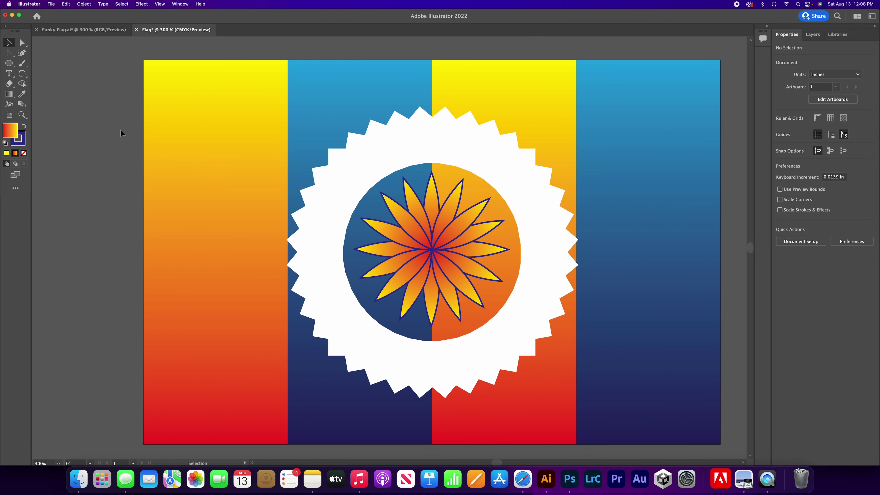
click(813, 35)
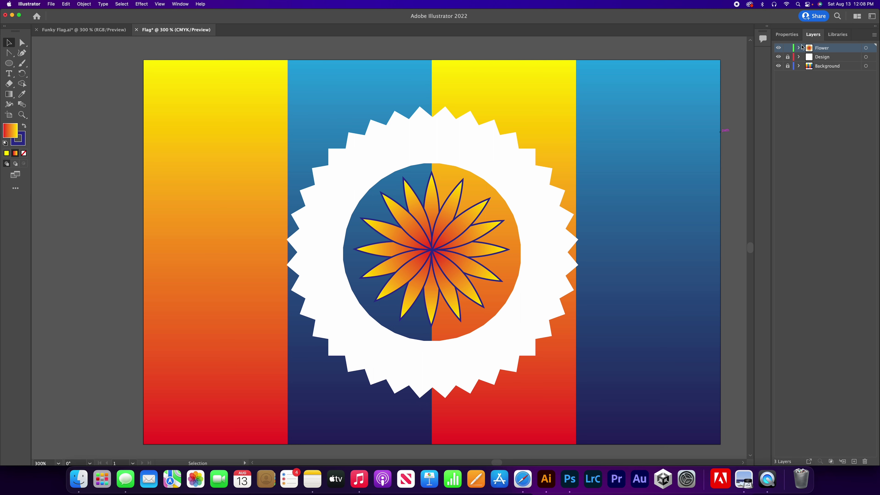
click(786, 35)
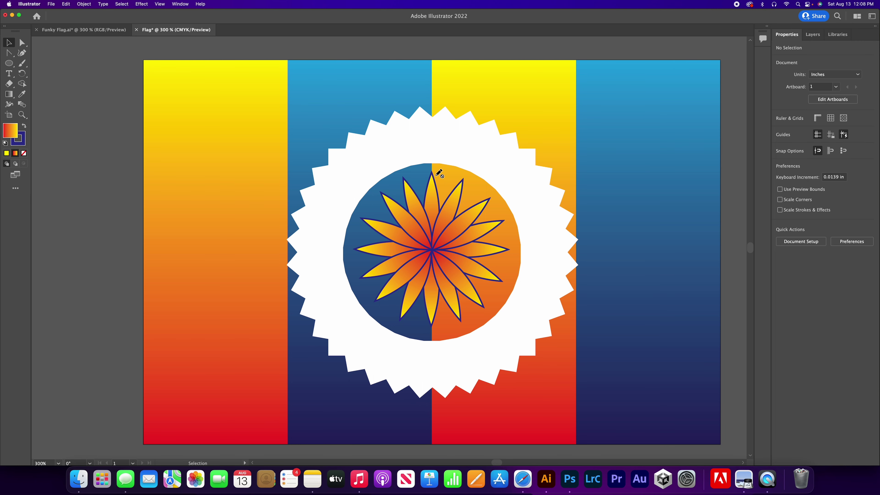